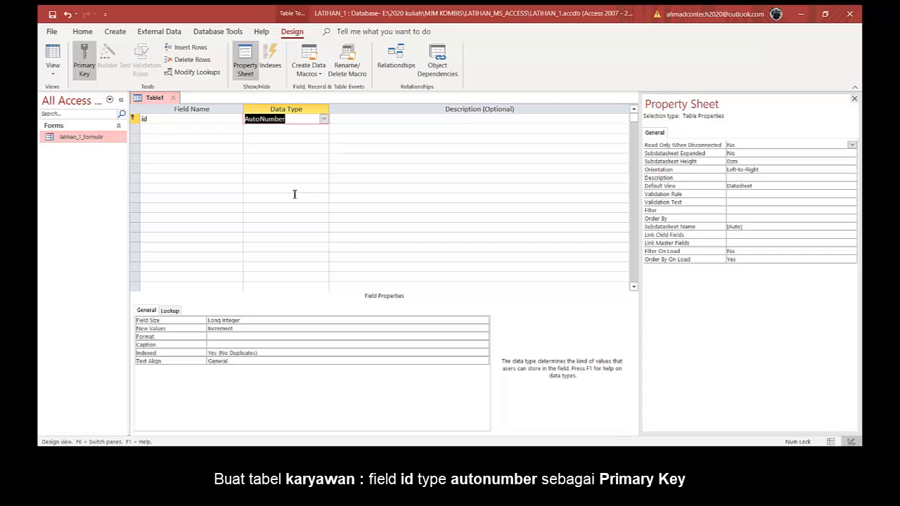
Step: Add a Short Text field named nama with field size 50 and caption Nama Pegawai
left_click(217, 130)
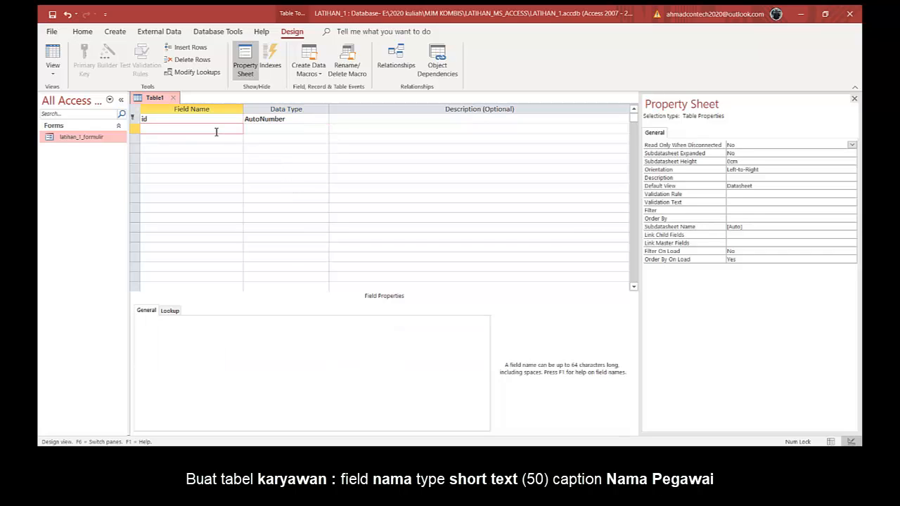
type("nama")
left_click(274, 130)
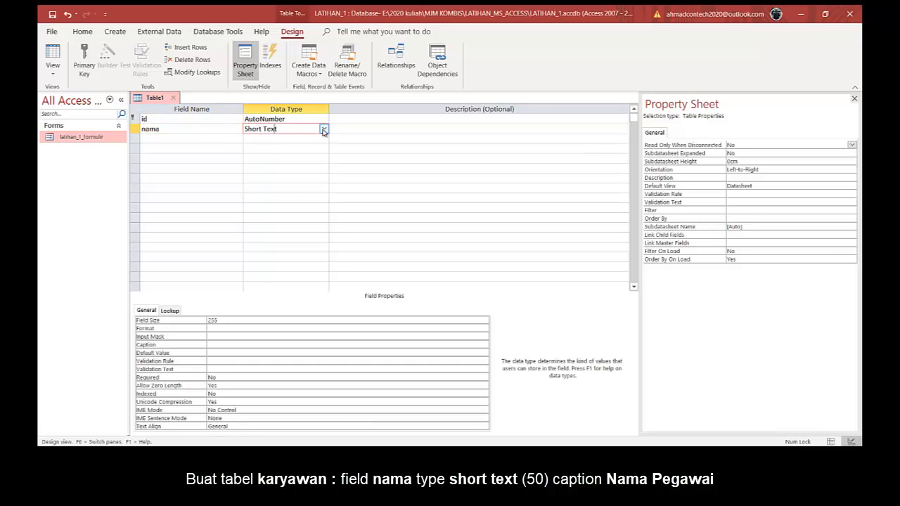
double_click(211, 320)
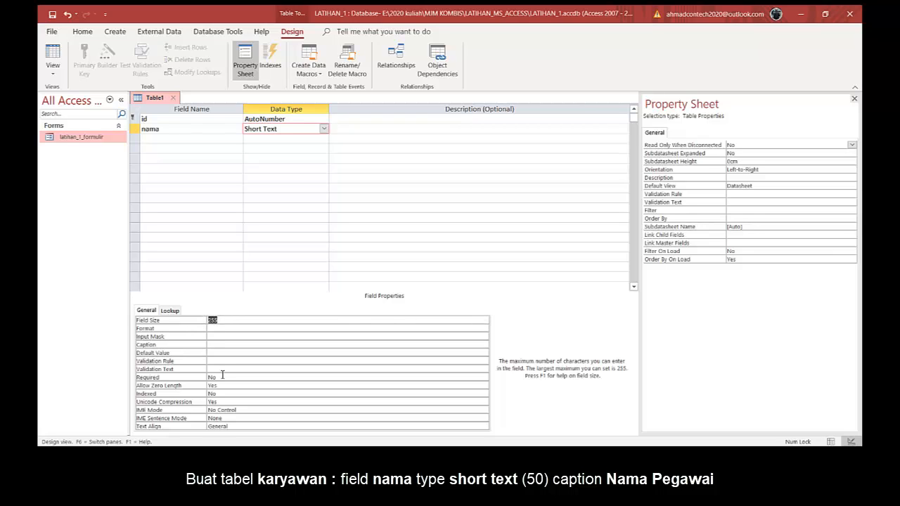
type("50")
left_click(213, 344)
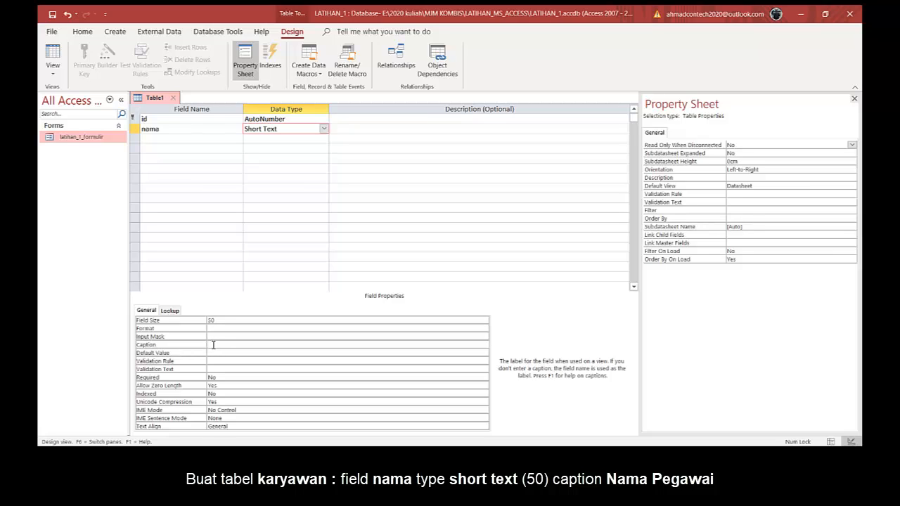
type("Nama Pegawai")
Step: Add a field named kelamin and start a Lookup Wizard for it that uses manually entered values
left_click(210, 138)
type("ke")
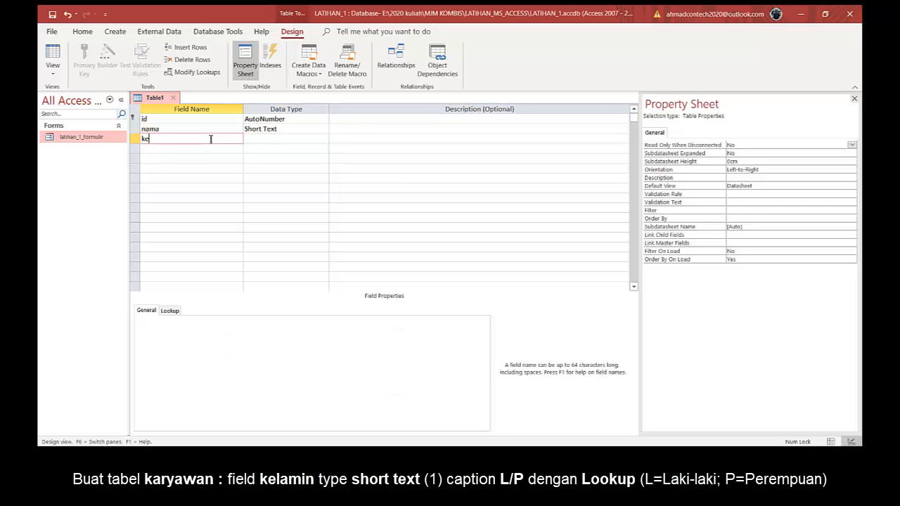
type("lamin")
left_click(310, 139)
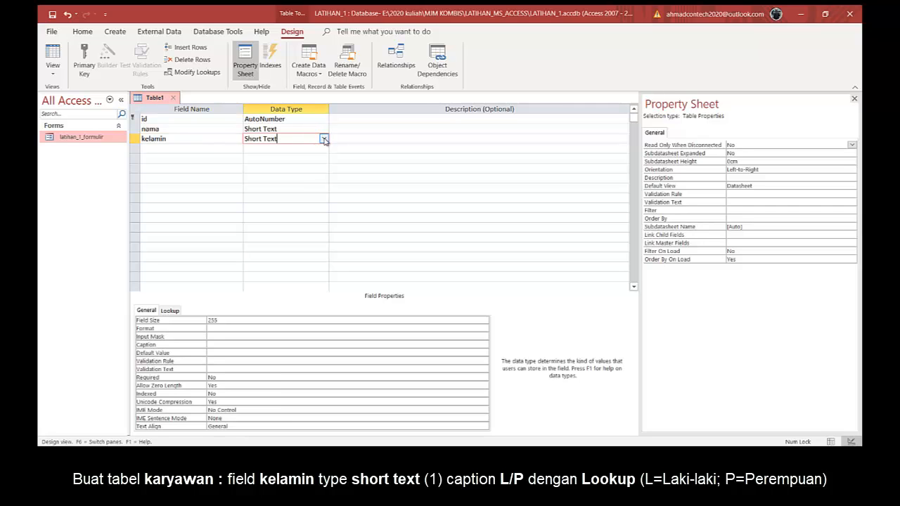
left_click(324, 139)
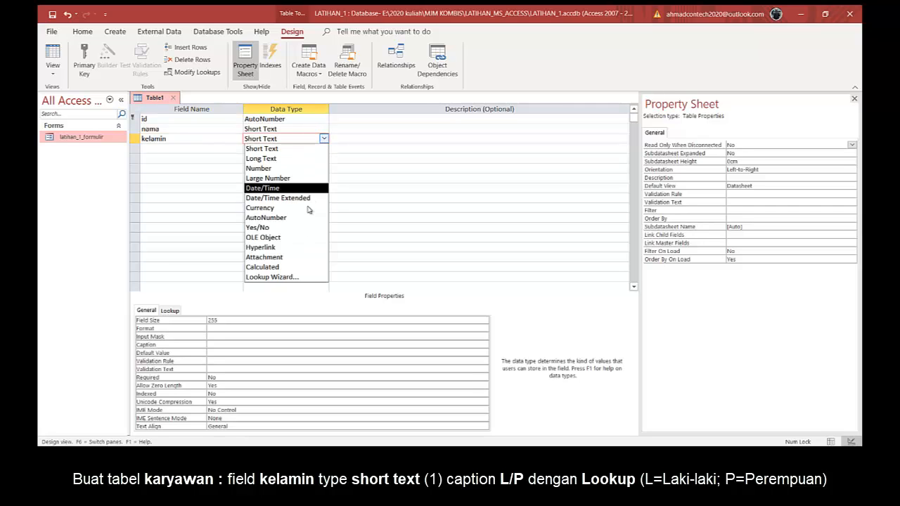
left_click(293, 278)
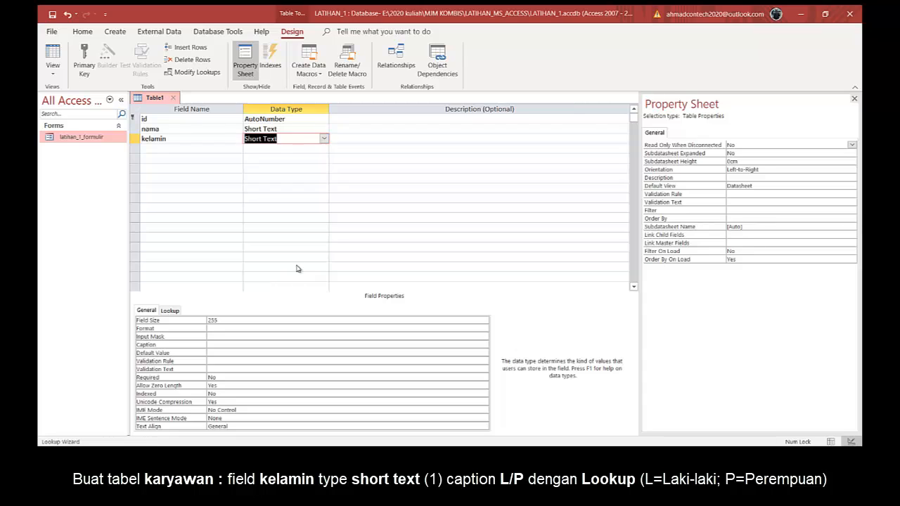
left_click(403, 167)
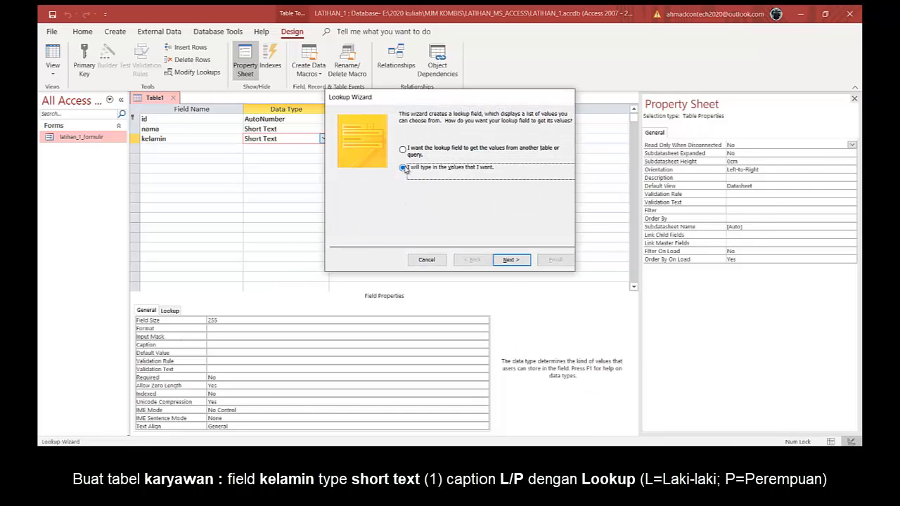
left_click(513, 260)
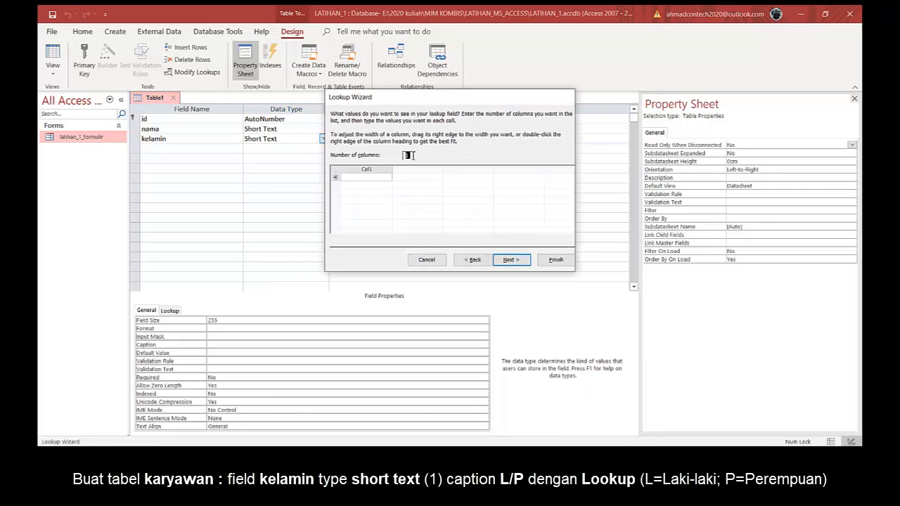
Step: Define a two-column lookup list for kelamin with L / Laki-laki and P / Perempuan, and finish the wizard
type("2")
left_click(367, 178)
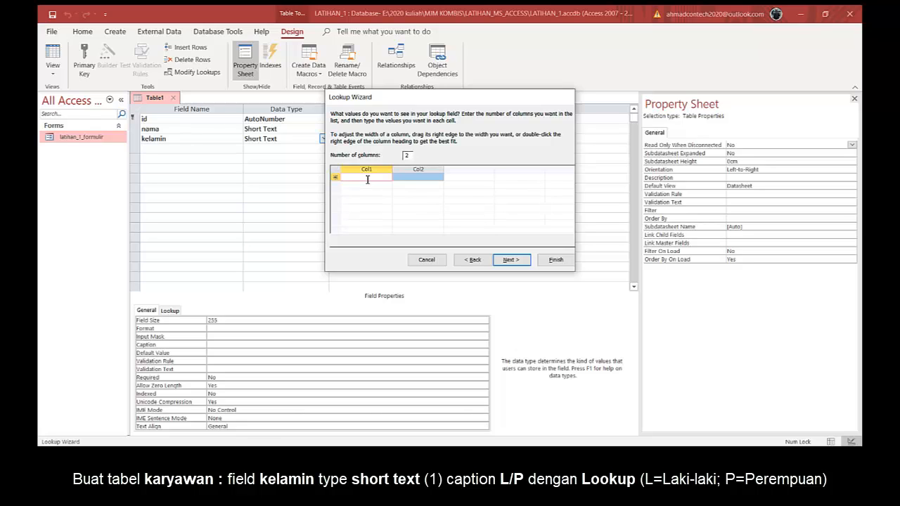
type("L")
key("Tab")
type("Lak")
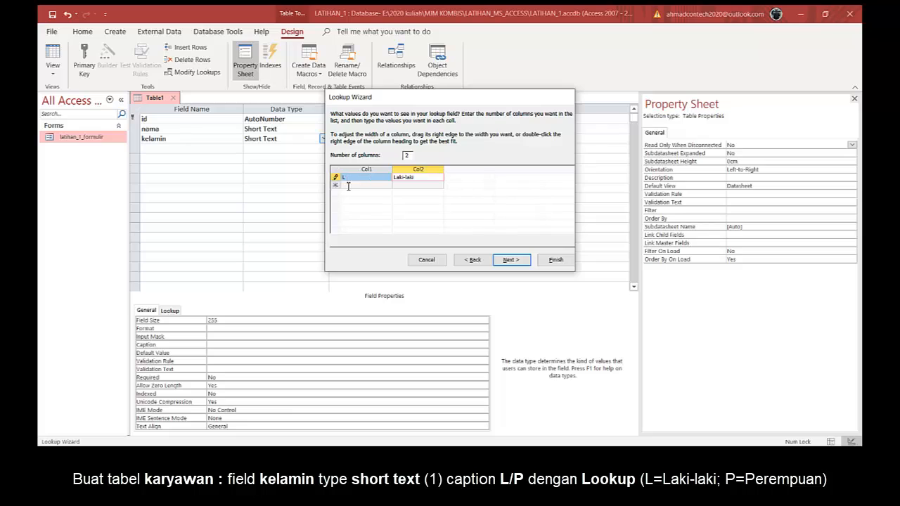
left_click(353, 185)
type("P")
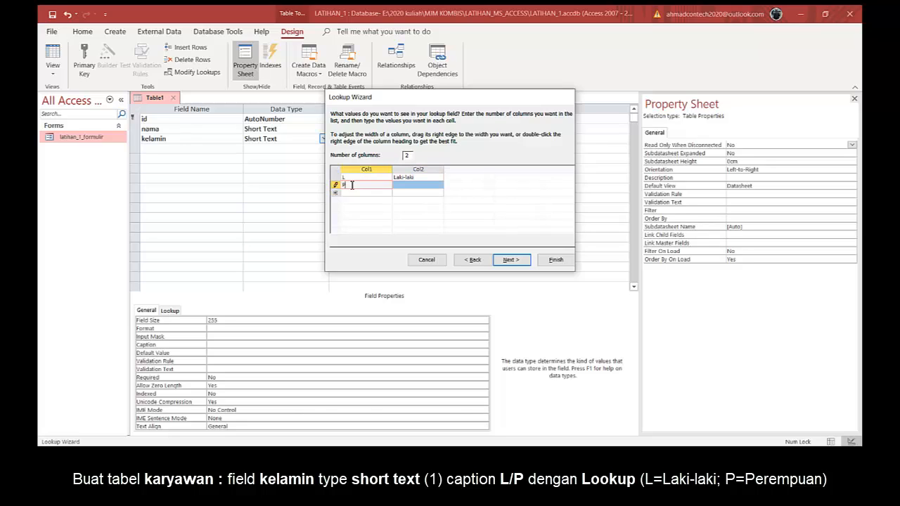
key("Tab")
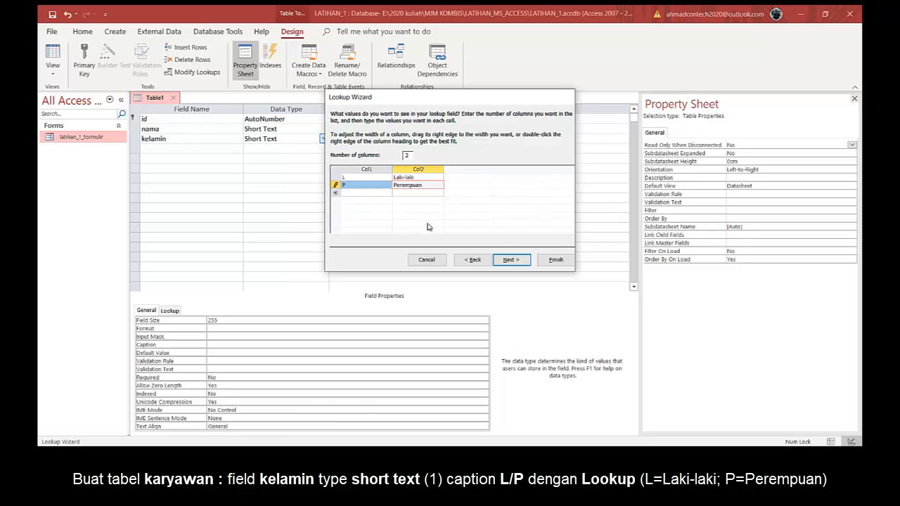
left_click(556, 260)
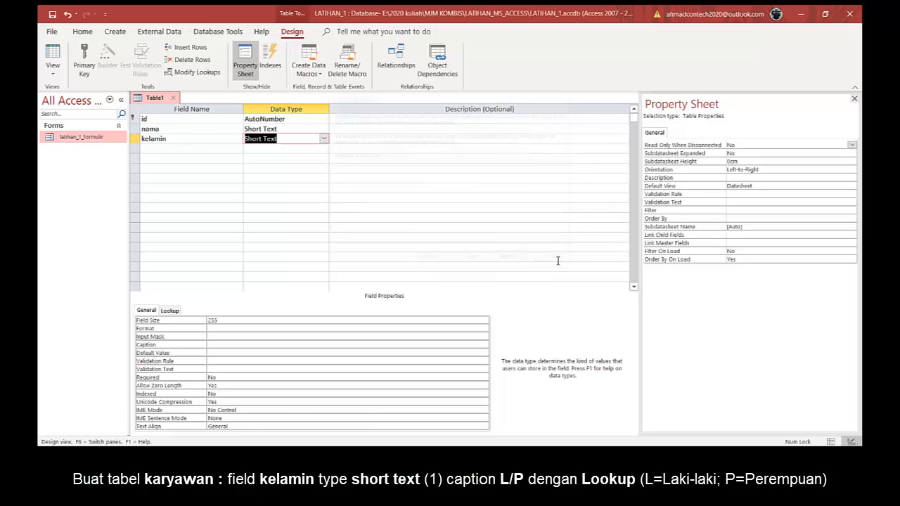
left_click(183, 148)
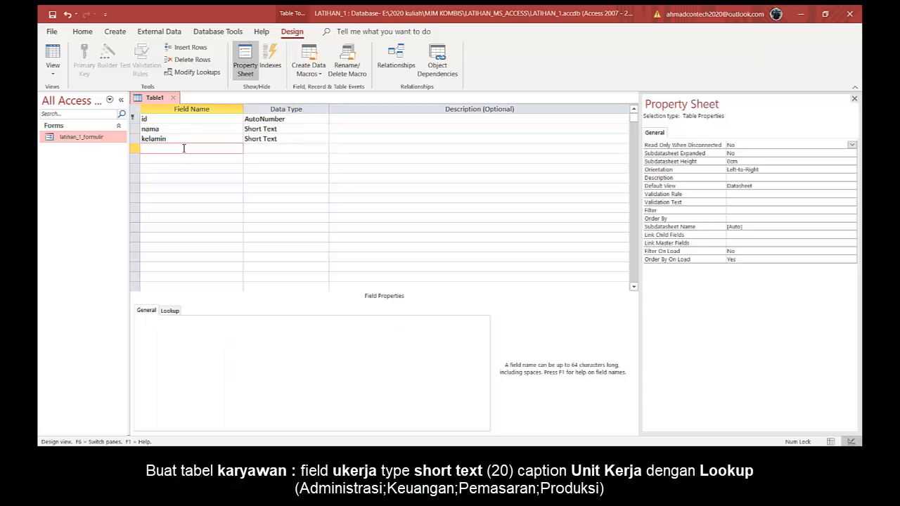
type("ukerja")
left_click(261, 147)
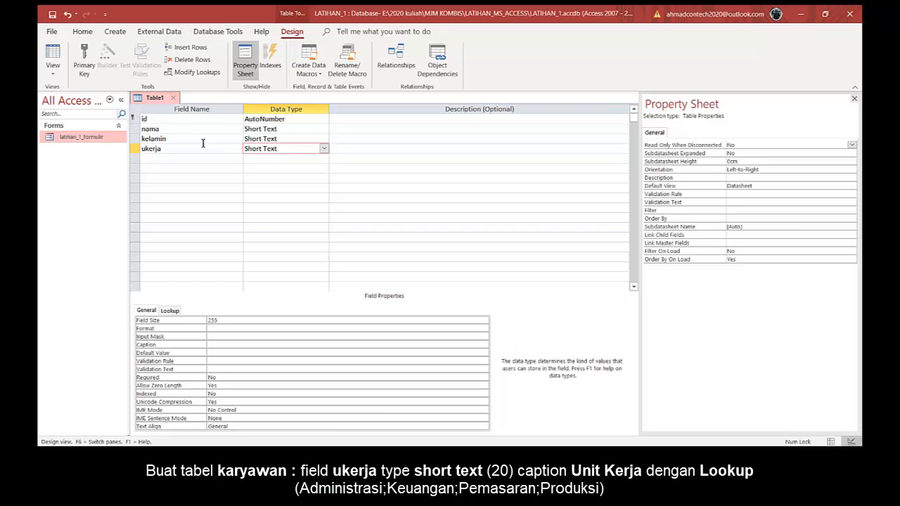
right_click(135, 148)
left_click(163, 220)
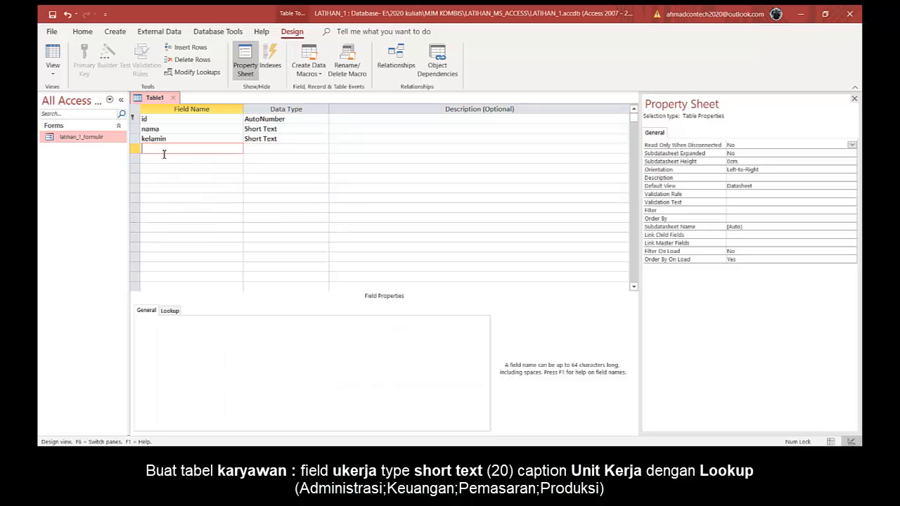
Step: Set the kelamin field's size to 1 and its caption to L/P
left_click(173, 138)
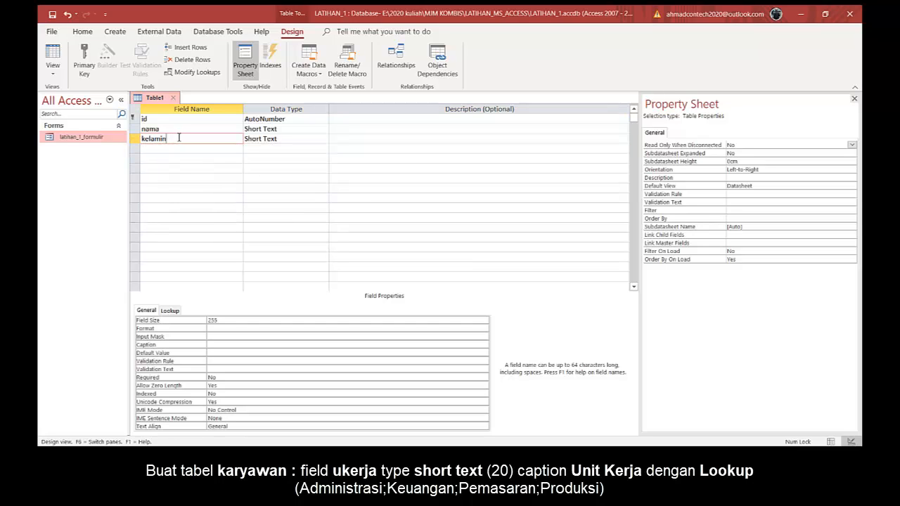
left_click(220, 319)
double_click(220, 319)
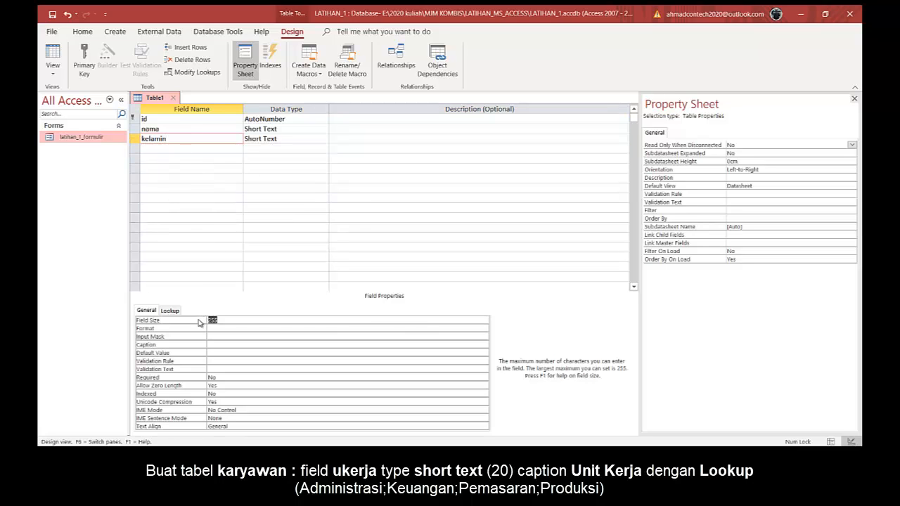
type("1")
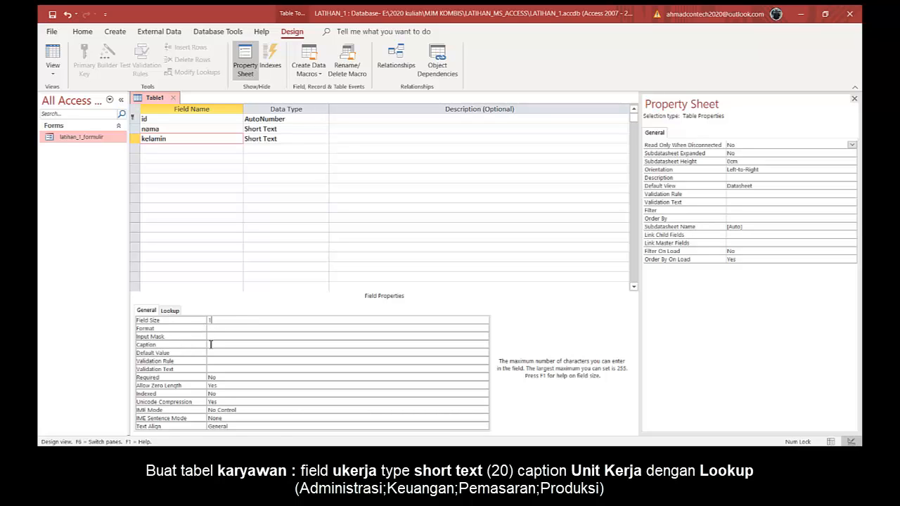
left_click(216, 345)
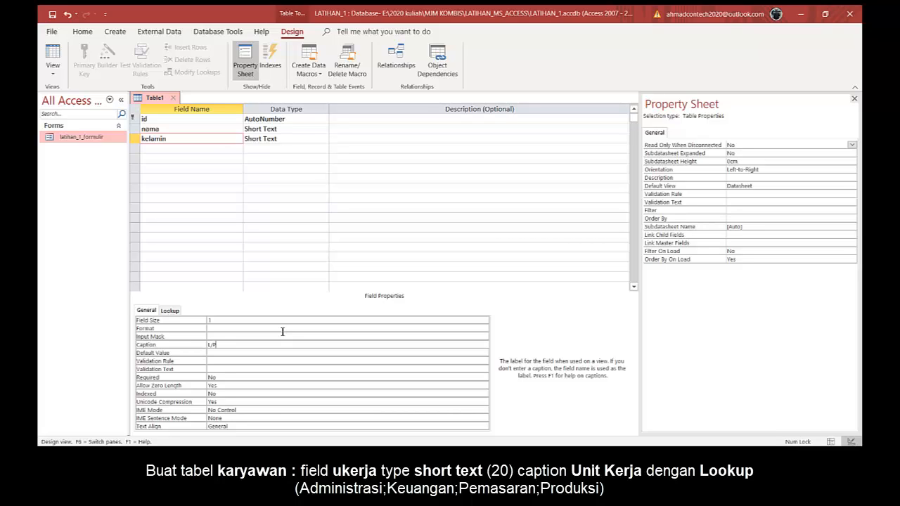
Step: Add a field named ukerja below kelamin and start a Lookup Wizard for it with manually entered values
left_click(221, 149)
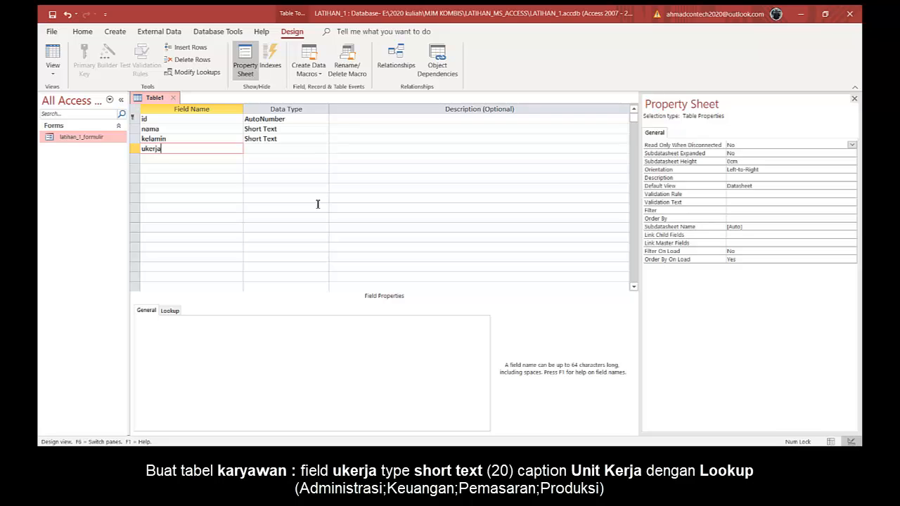
left_click(314, 147)
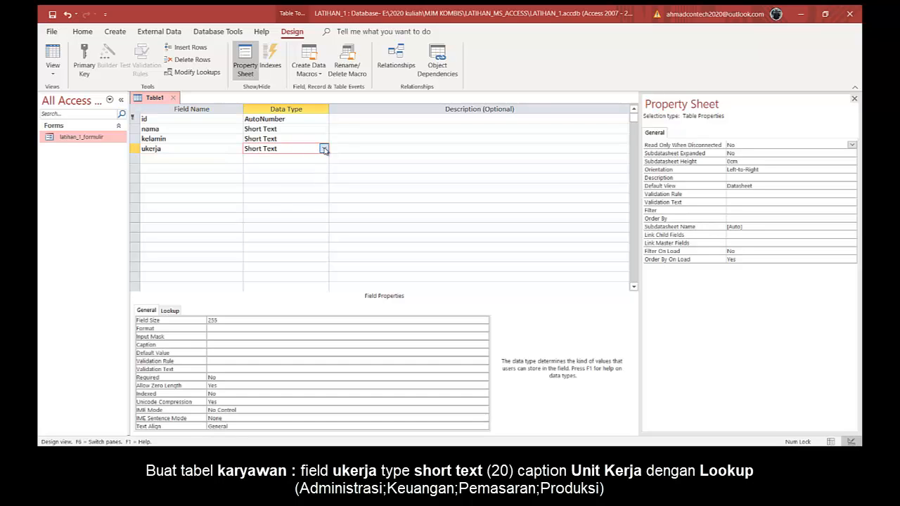
left_click(324, 149)
left_click(297, 286)
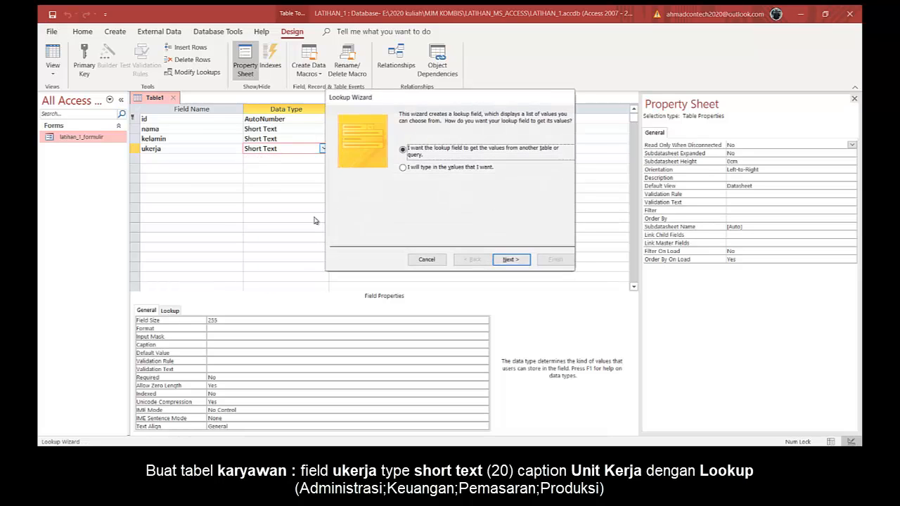
left_click(402, 167)
left_click(513, 260)
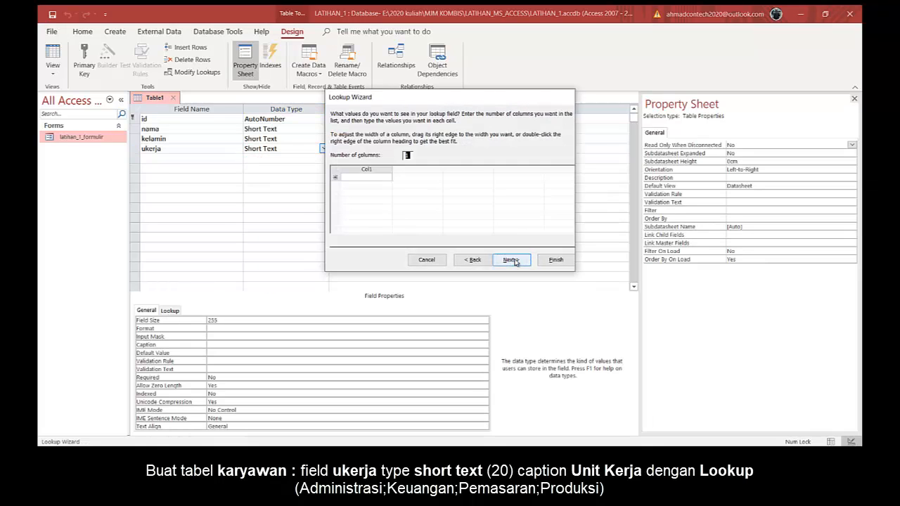
Step: Fill the single-column ukerja lookup list with Administrasi, Keuangan, Pemasaran and Produksi, and finish the wizard
left_click(372, 179)
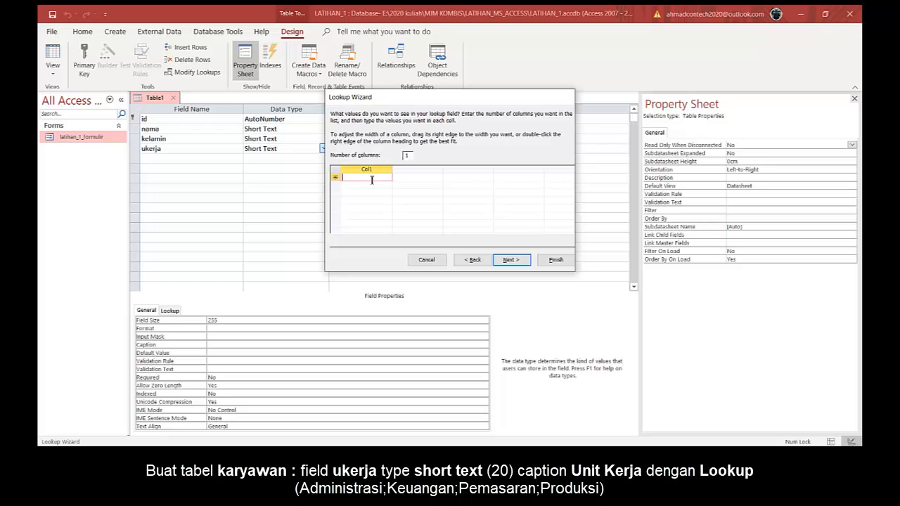
type("Administrasi")
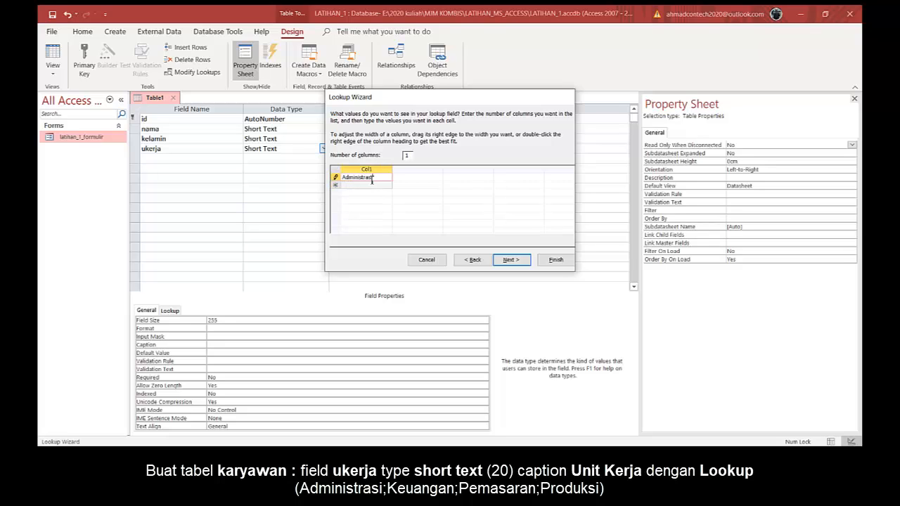
left_click(373, 186)
type("M")
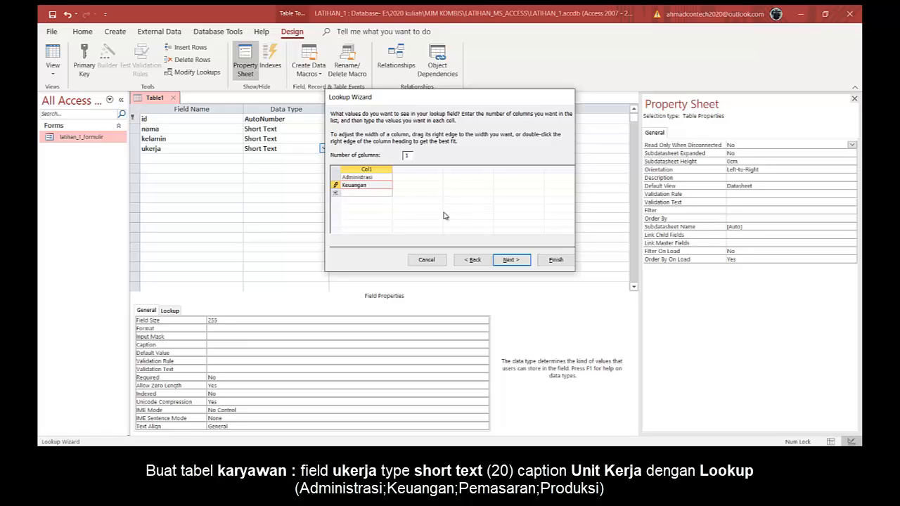
left_click(376, 193)
type("P")
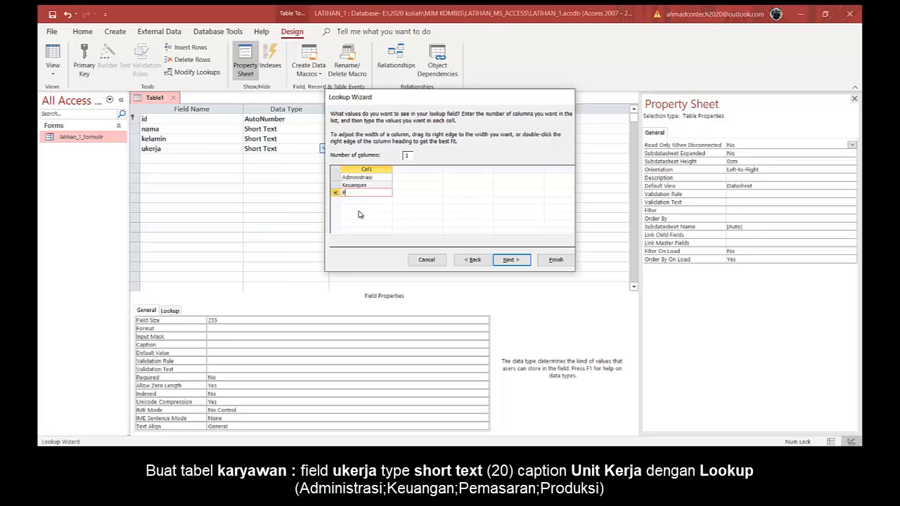
type("emasaran")
left_click(353, 201)
type("Produksi")
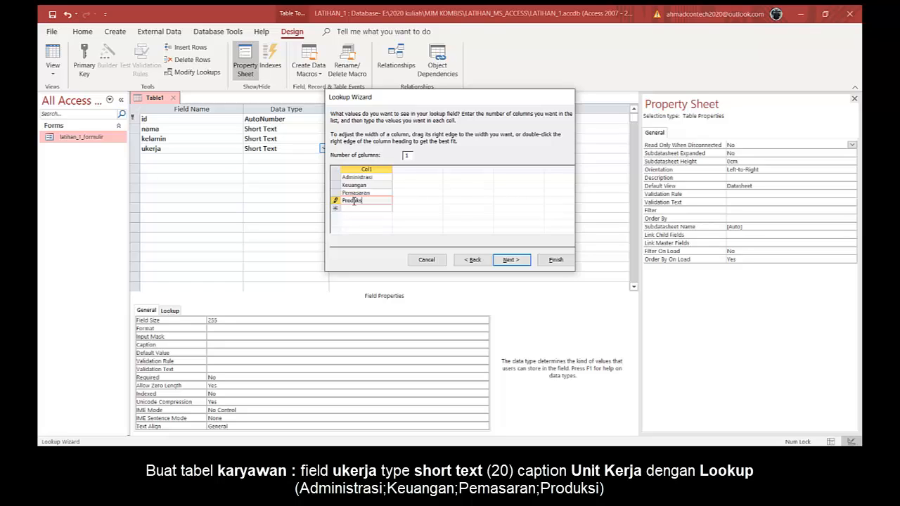
left_click(554, 260)
Step: Set the ukerja field's size to 20 and its caption to Unit Kerja
left_click(221, 323)
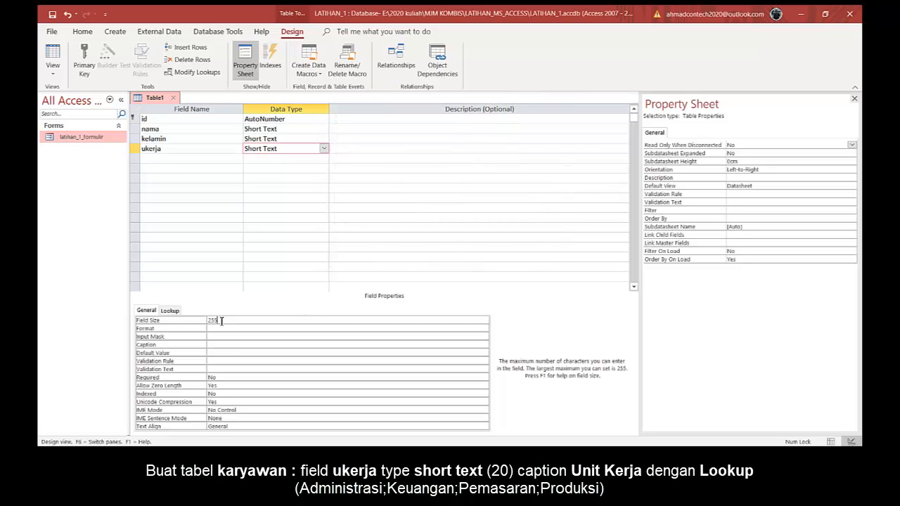
left_click(192, 321)
type("20")
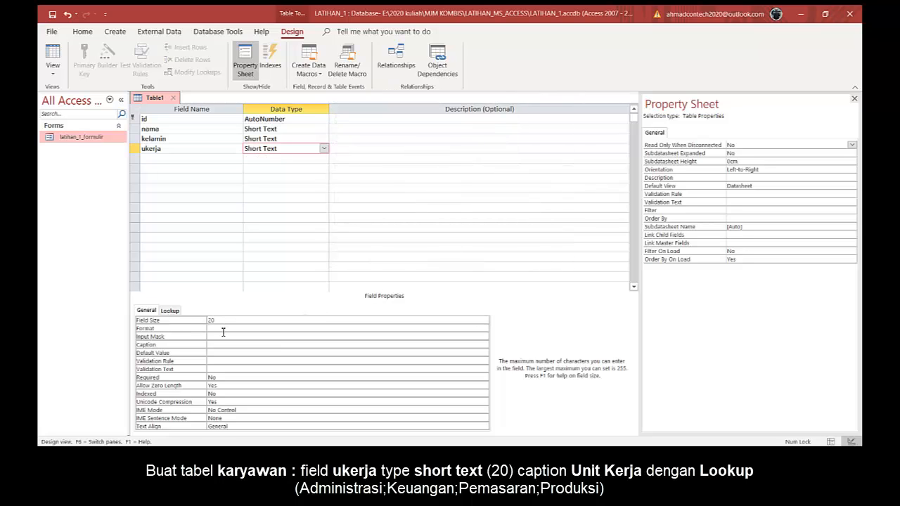
left_click(225, 345)
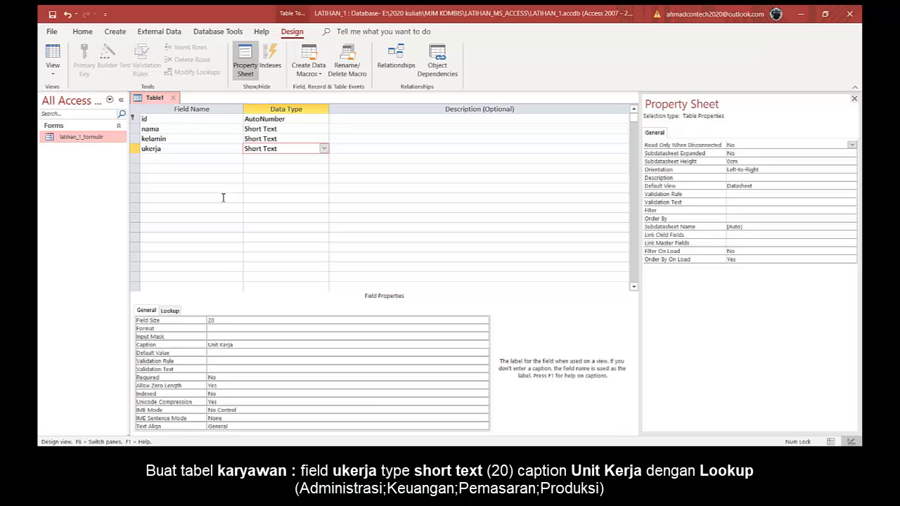
left_click(188, 159)
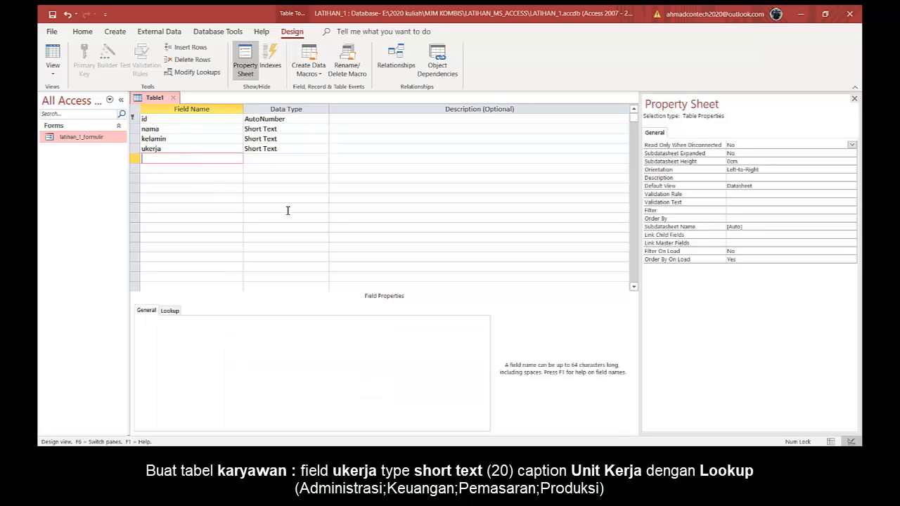
Step: Add a field named jabatan below ukerja and start a Lookup Wizard for it with manually entered values
type("jabatan")
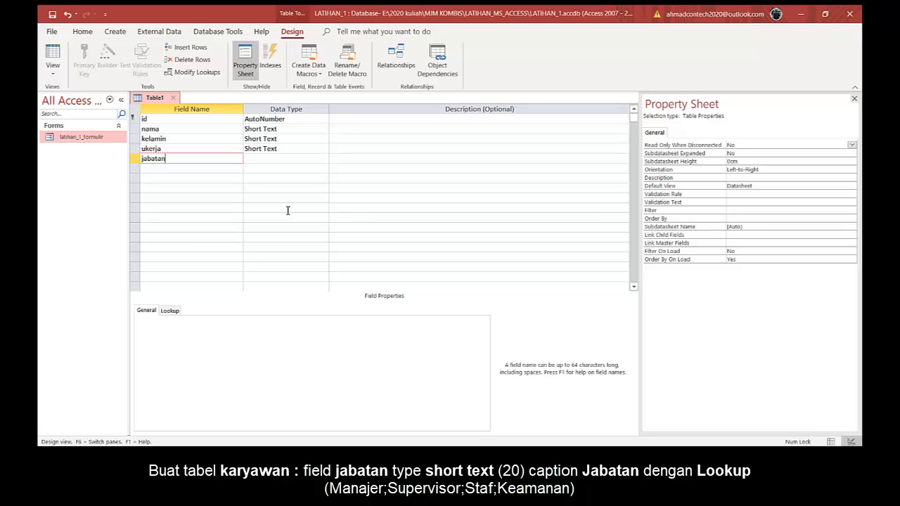
left_click(310, 157)
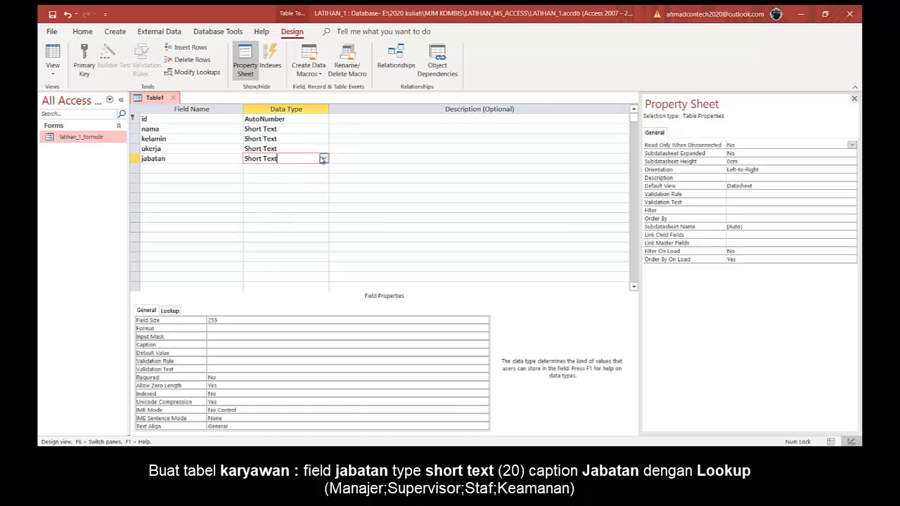
left_click(323, 159)
left_click(272, 299)
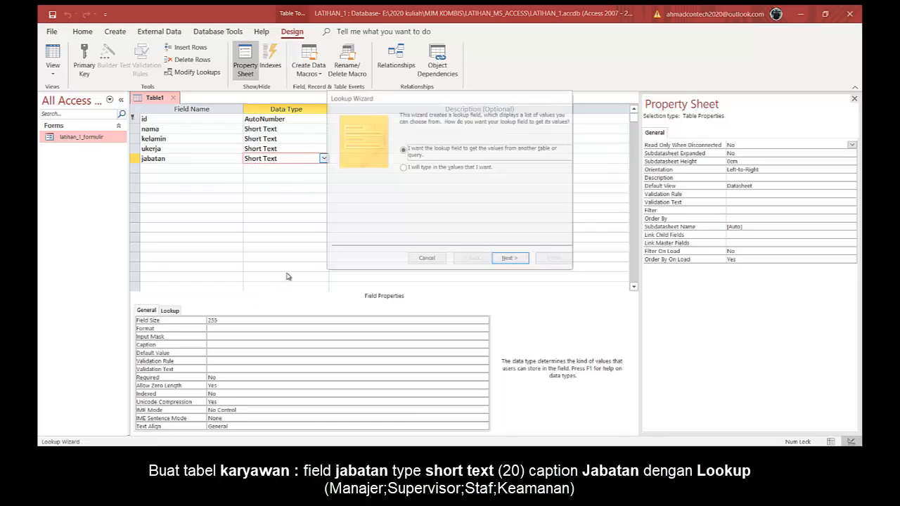
left_click(403, 167)
left_click(510, 258)
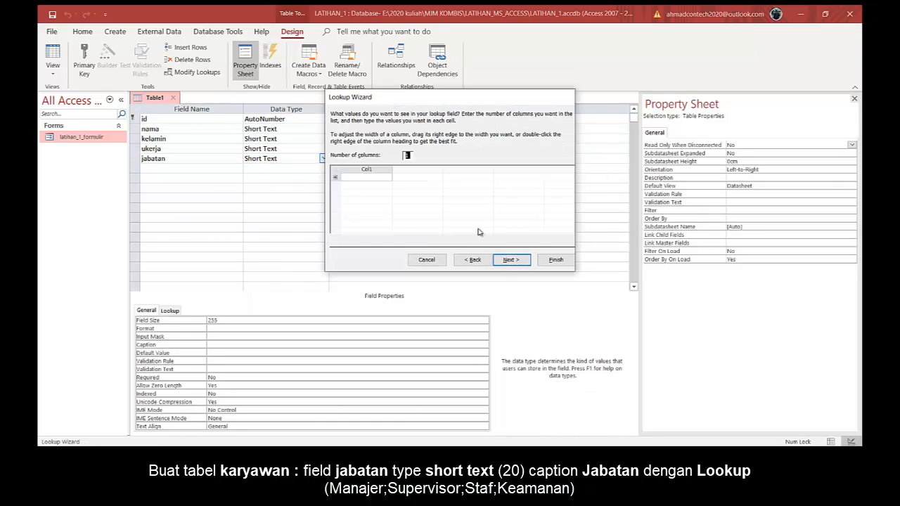
Step: Fill the single-column jabatan lookup list with Manajer, Supervisor, Staf and Keamanan, and finish the wizard
left_click(378, 179)
type("M")
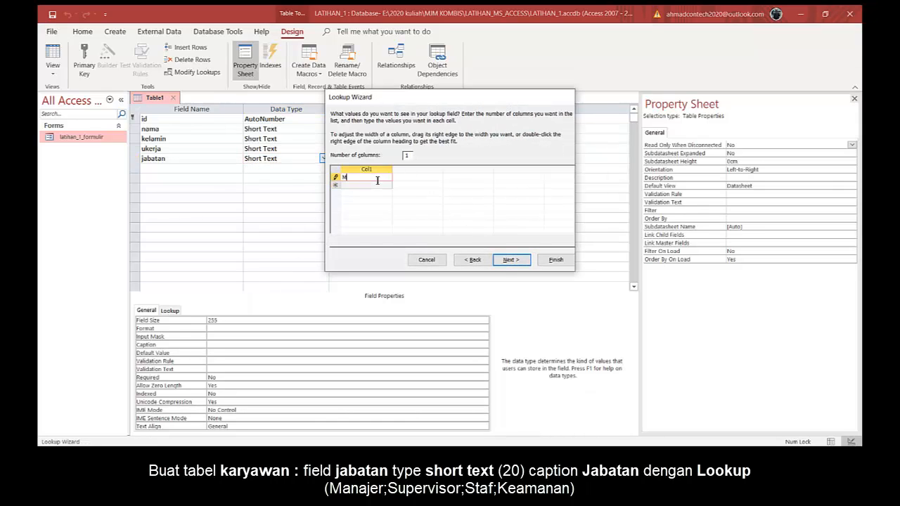
type("anajer")
left_click(376, 185)
type("Supervisor")
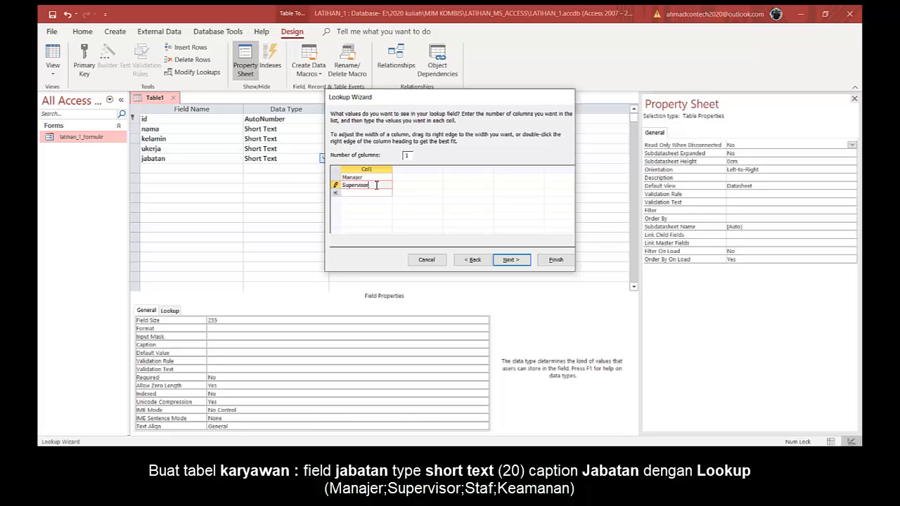
left_click(376, 194)
type("Sta")
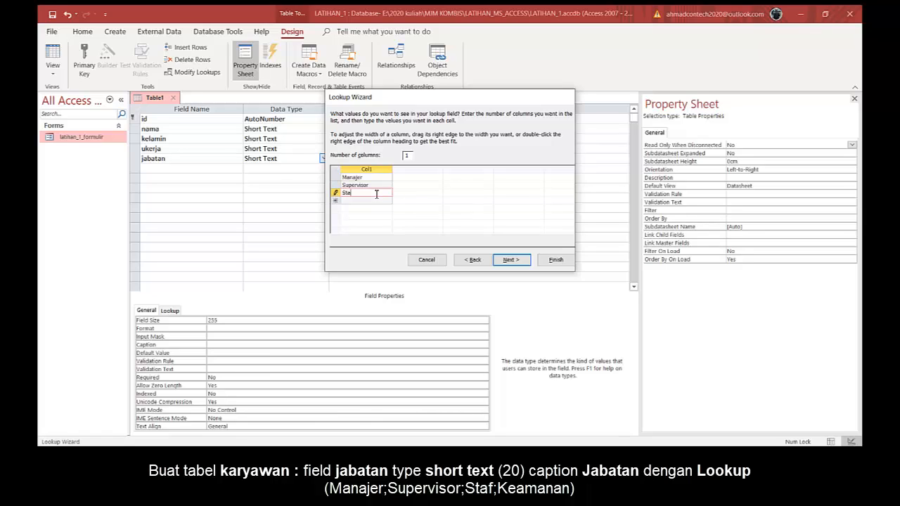
type("f")
left_click(380, 201)
type("Keamanan")
left_click(556, 260)
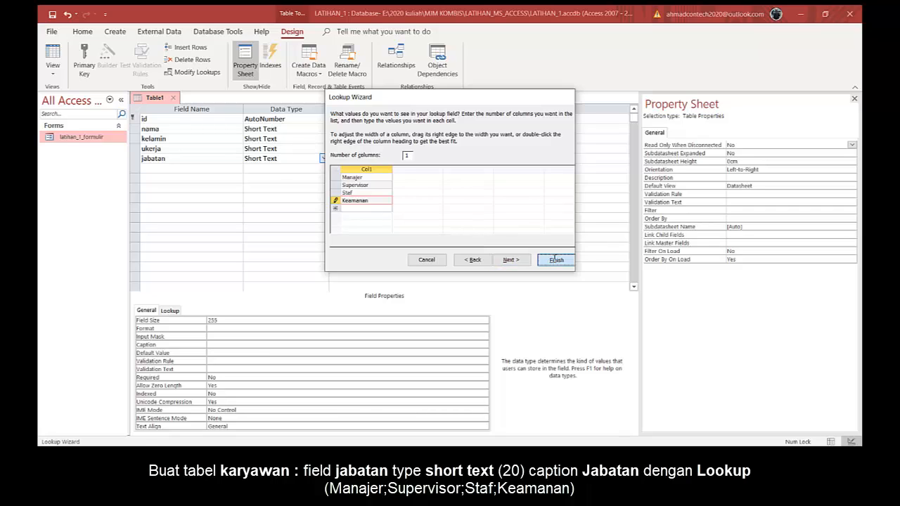
Step: Set the jabatan field's size to 20 and its caption to Jabatan
left_click(220, 319)
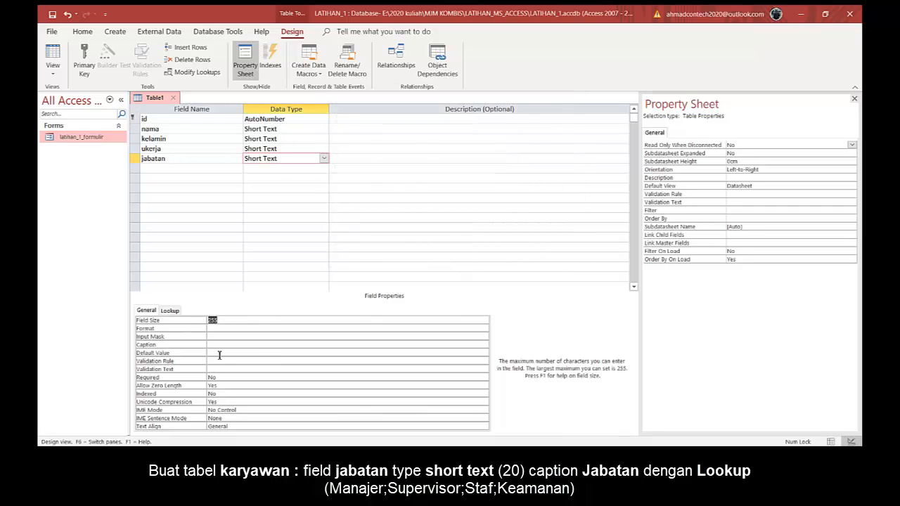
type("20")
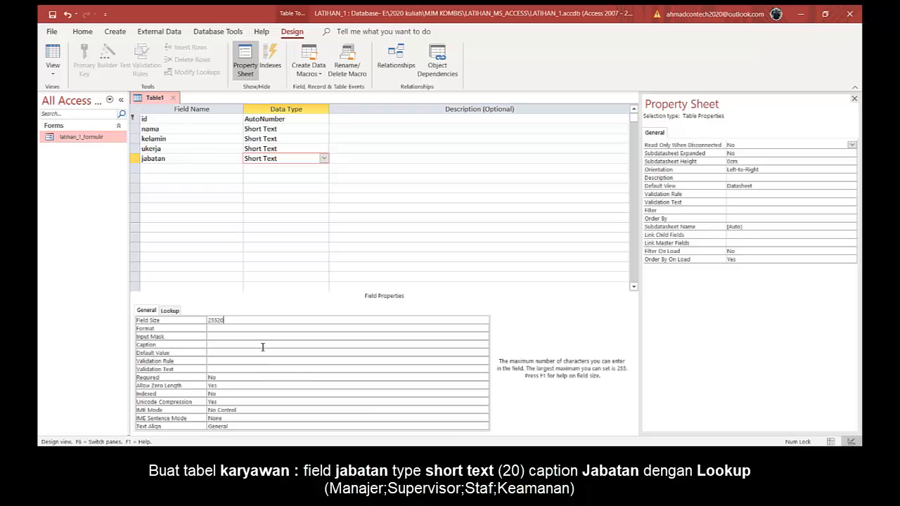
left_click(199, 323)
type("20")
left_click(219, 343)
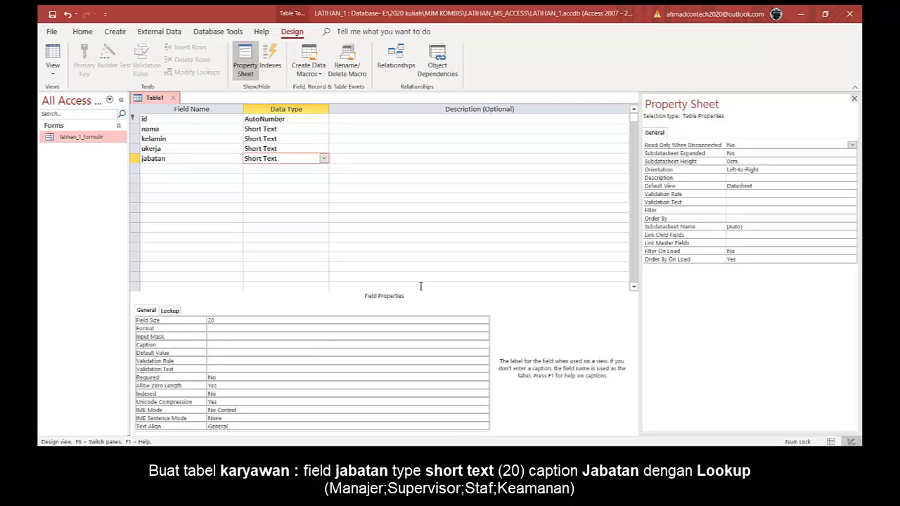
type("Jabatan")
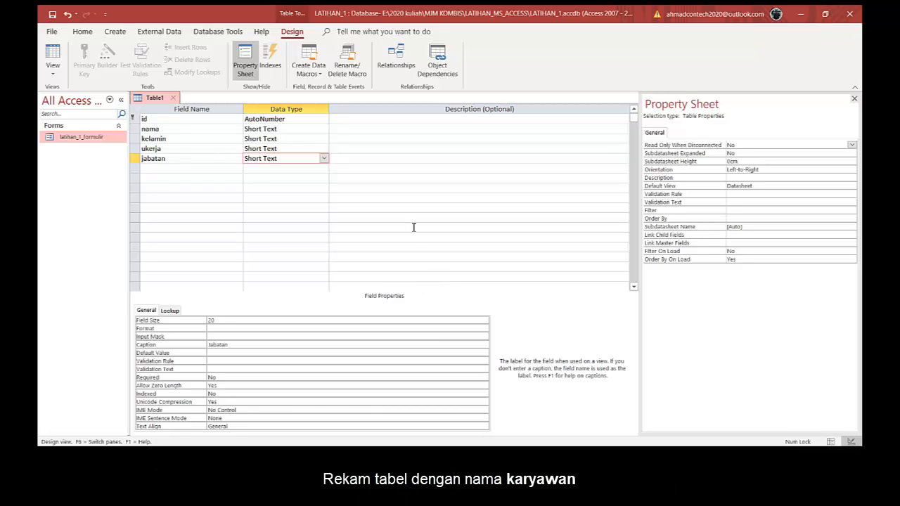
Step: Save the table design under the name karyawan
left_click(313, 137)
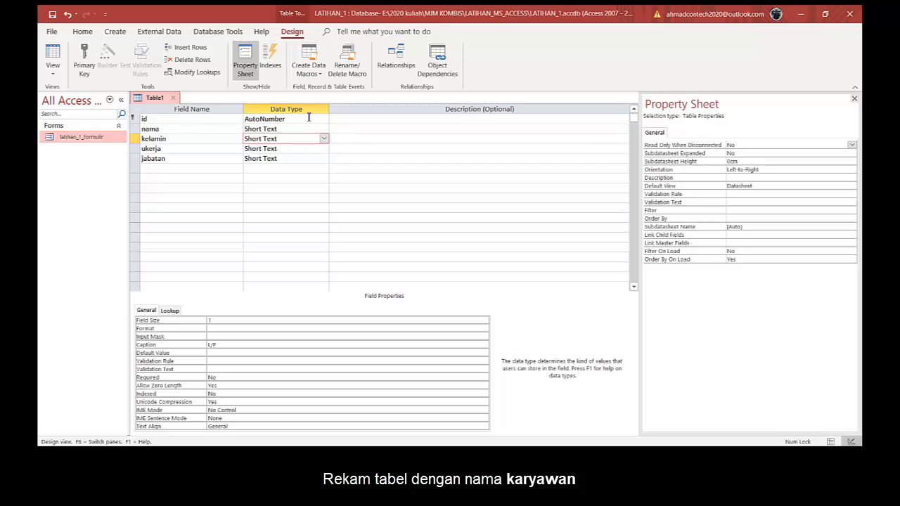
left_click(52, 14)
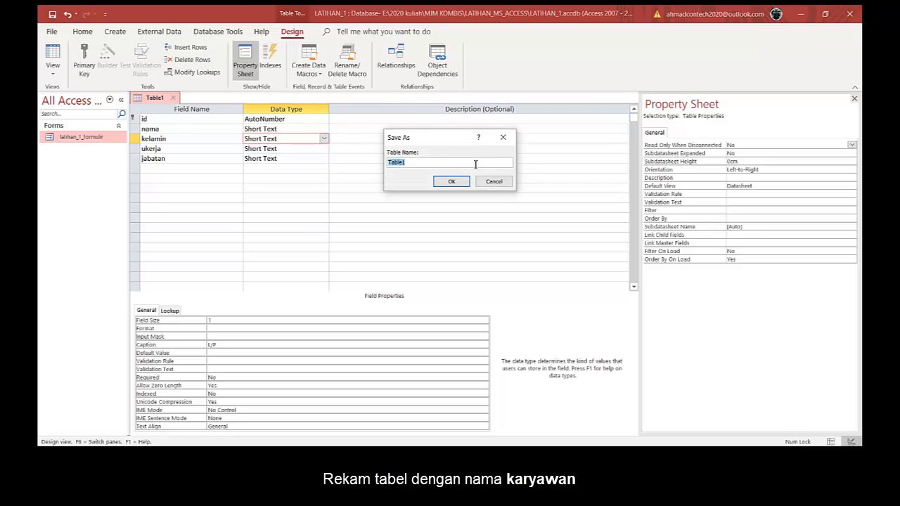
type("karyawan")
left_click(451, 182)
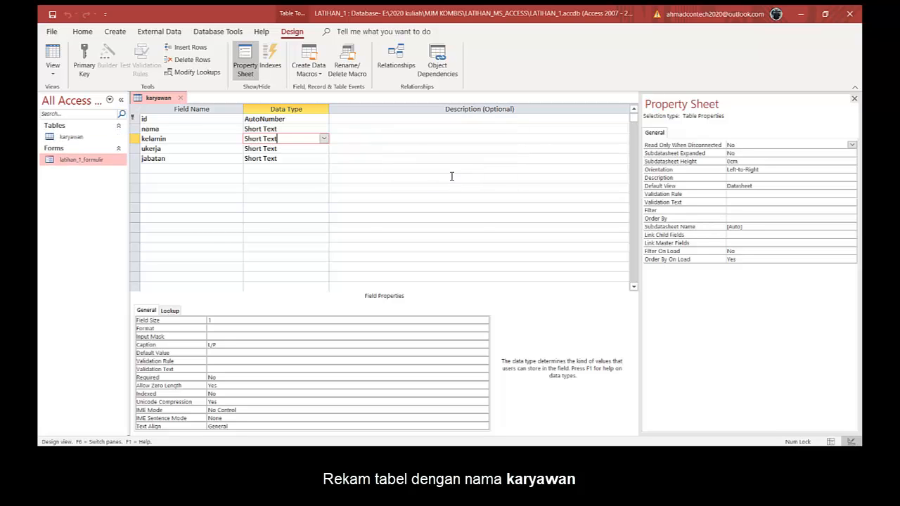
Step: Close the table design, reopen karyawan as a datasheet and check the L/P, Unit Kerja and Jabatan lookup lists
left_click(180, 99)
double_click(98, 137)
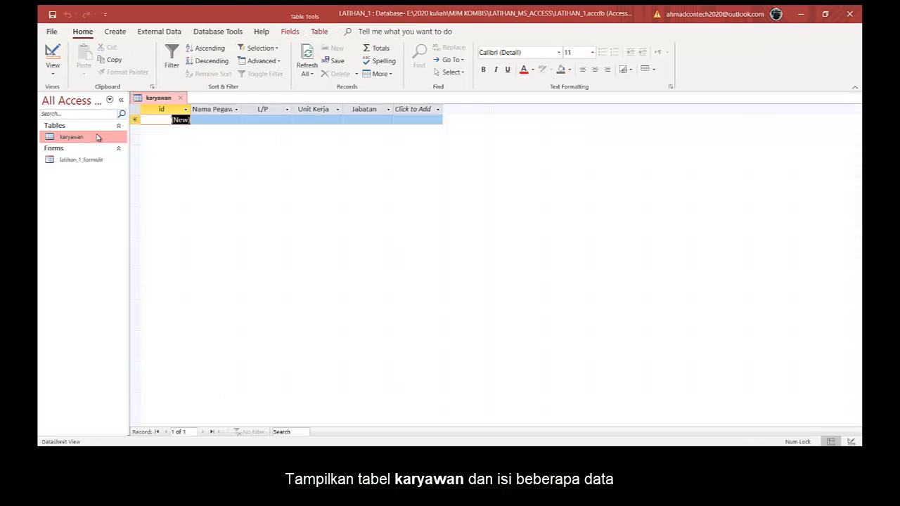
left_click(289, 119)
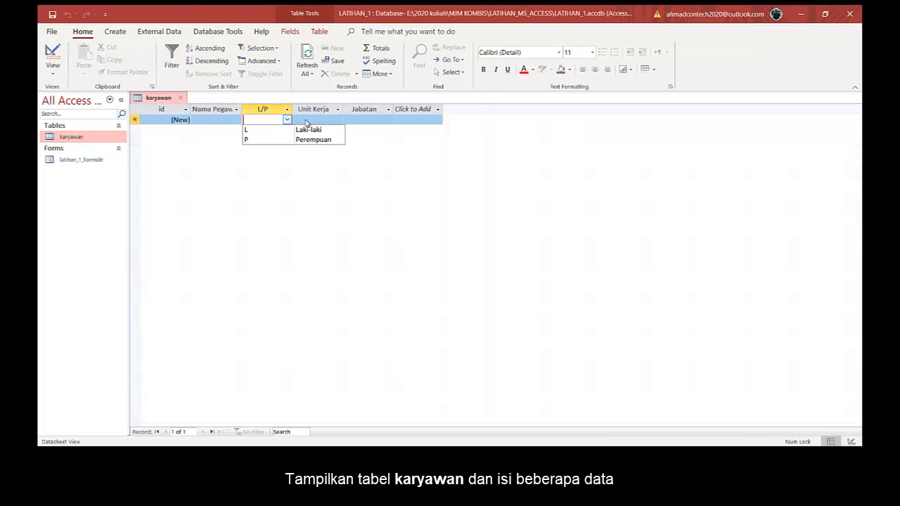
left_click(340, 119)
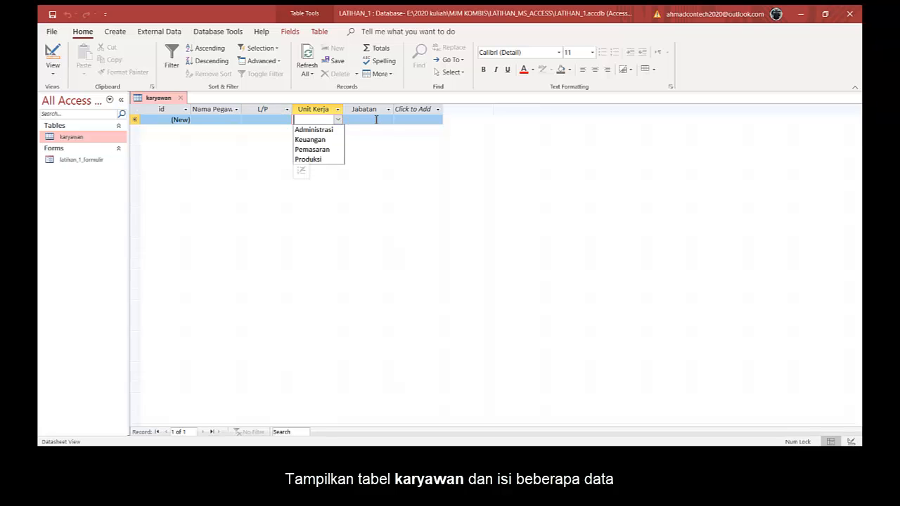
left_click(376, 119)
left_click(389, 121)
left_click(390, 122)
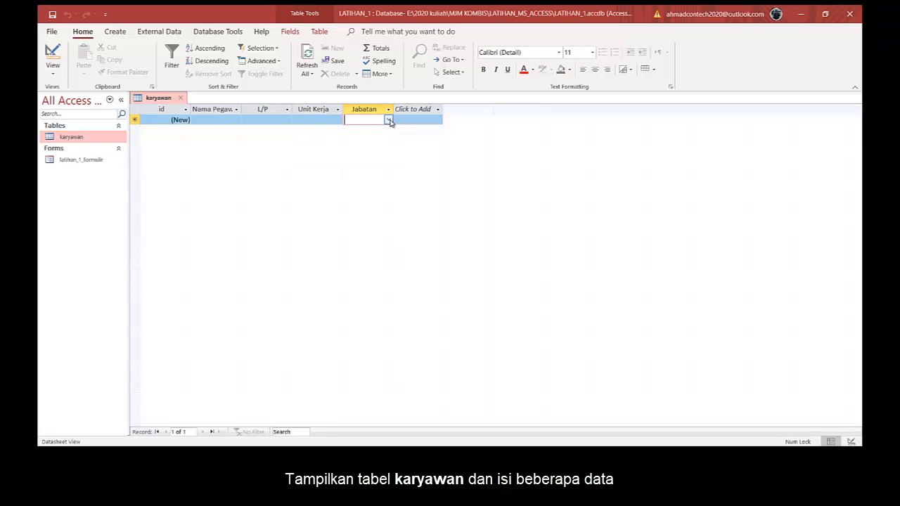
Step: Enter the first employee's full name in the new record and widen the Nama Pegawai column to fit it
left_click(220, 121)
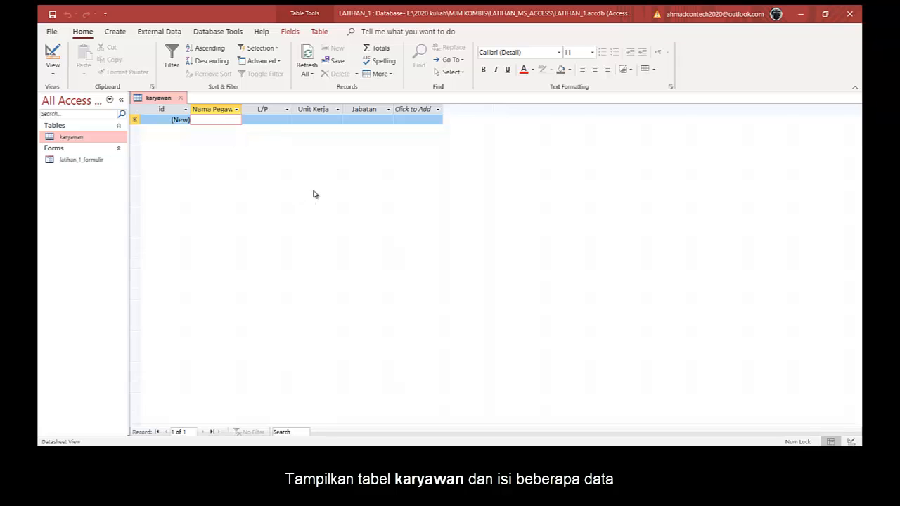
type("Budiman")
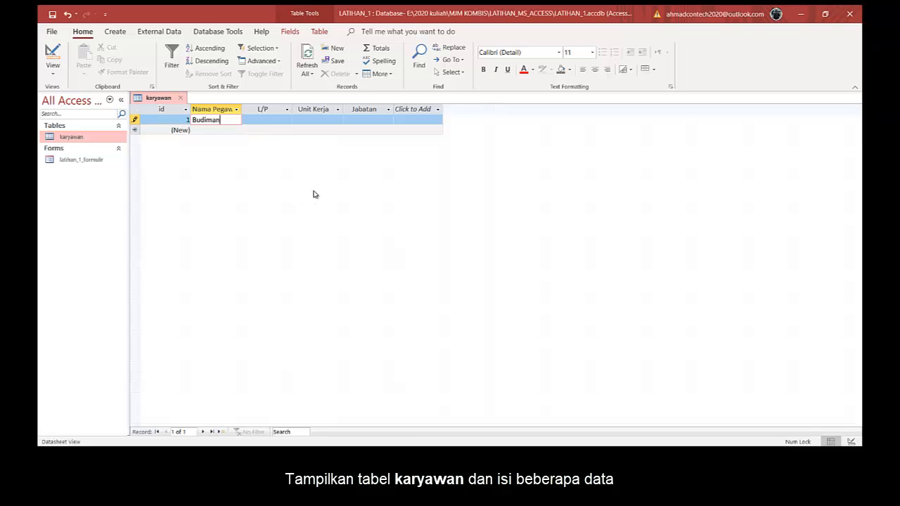
type(" Sujatmiko")
left_click_drag(241, 110, 283, 109)
Step: Set the first record's L/P to L, Unit Kerja to Keuangan and Jabatan to Manajer
left_click(330, 120)
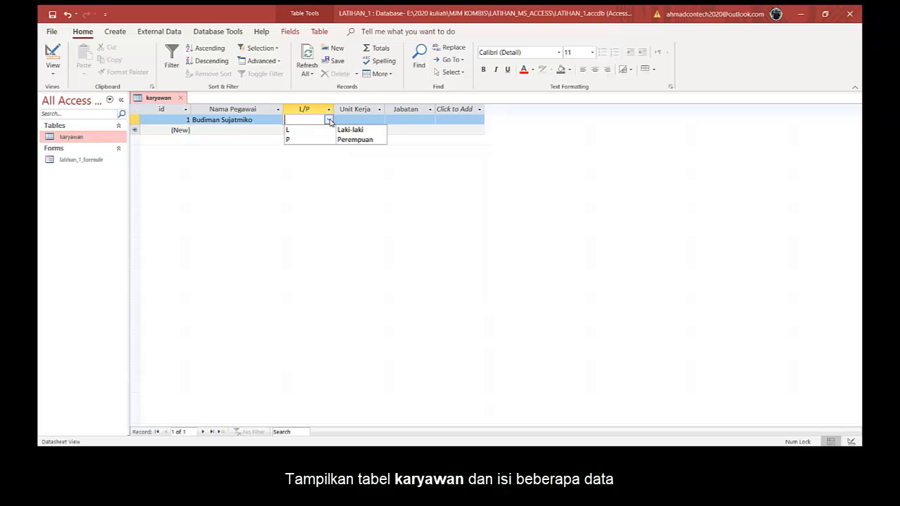
left_click(324, 132)
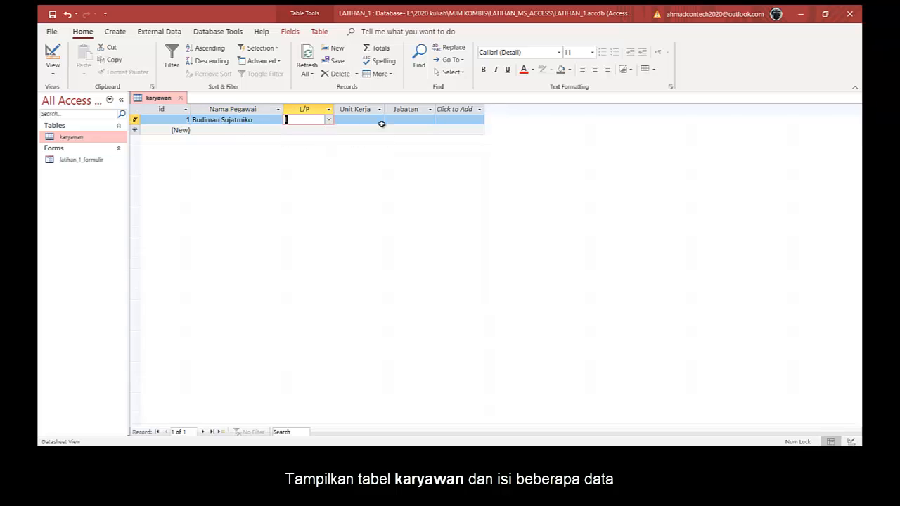
left_click(379, 120)
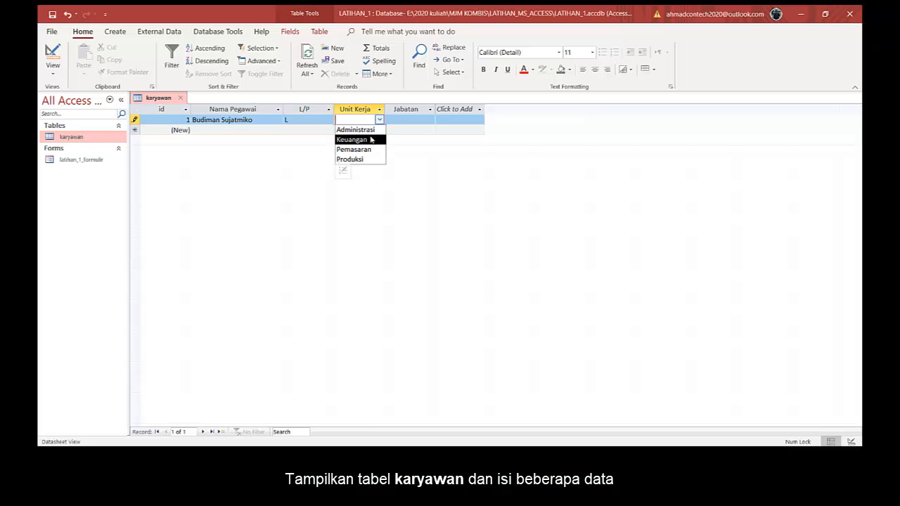
left_click(371, 139)
left_click(428, 121)
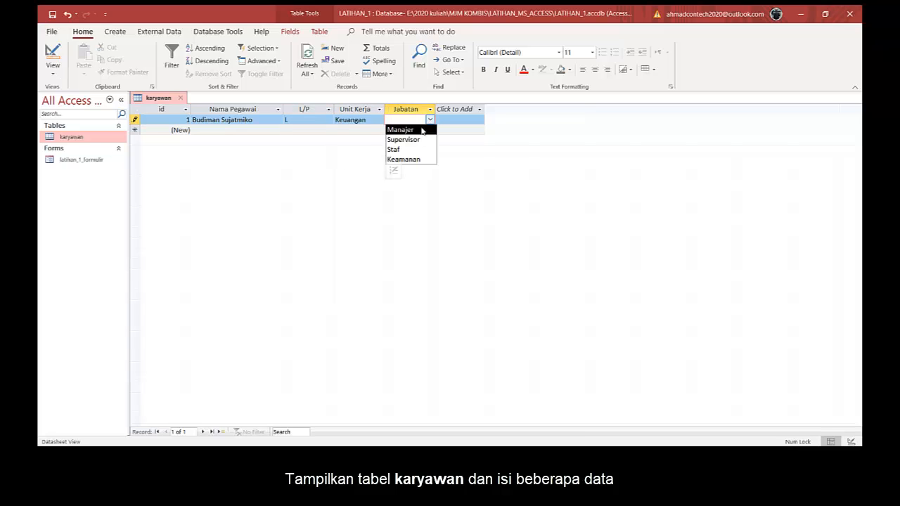
left_click(421, 129)
Step: Add a second record with the employee's full name, L/P L, Unit Kerja Keuangan and Jabatan Supervisor
left_click(247, 132)
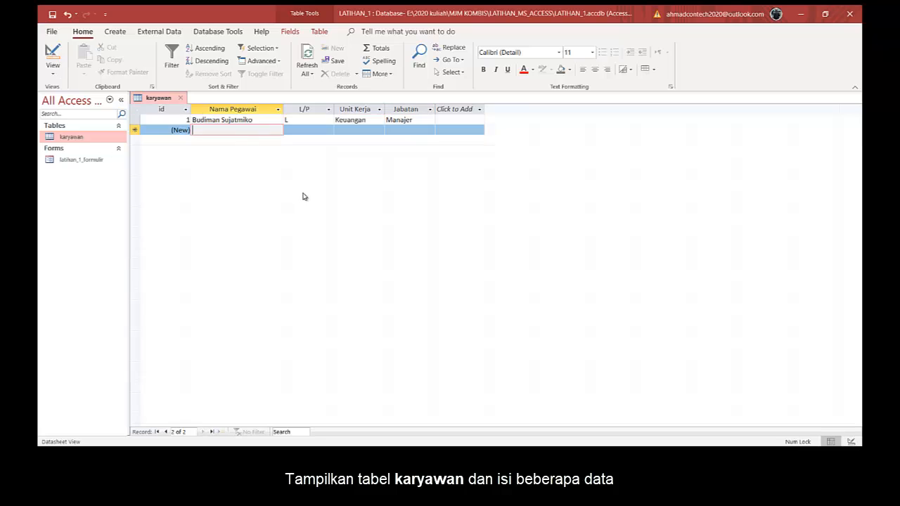
type("Pa")
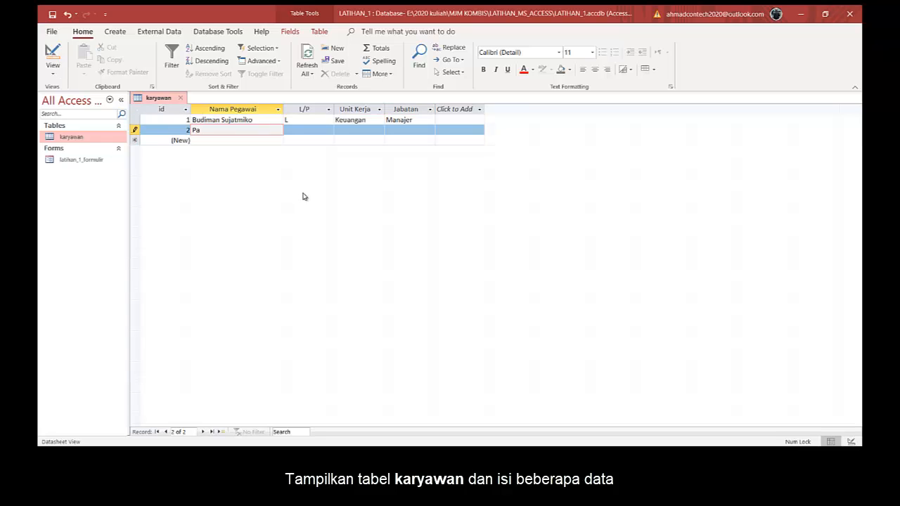
type("rdomoan Silalahi")
left_click(316, 133)
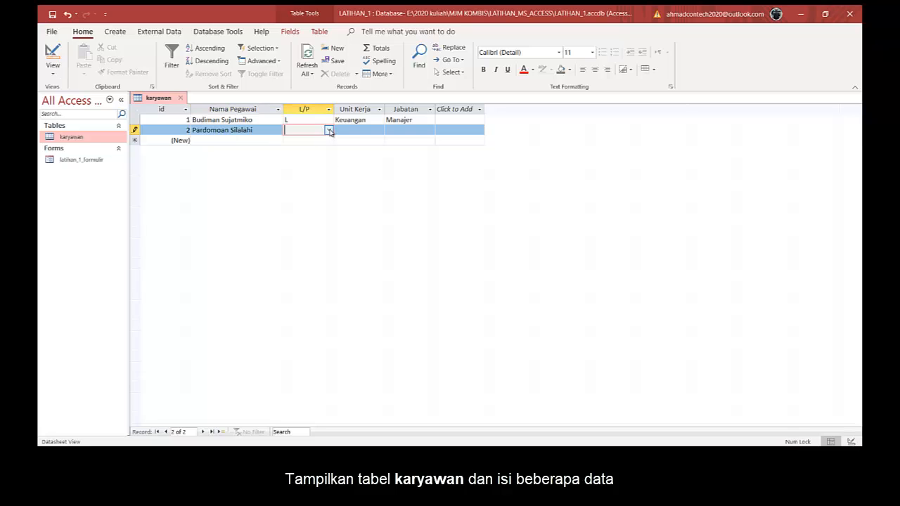
left_click(329, 130)
left_click(313, 139)
left_click(377, 133)
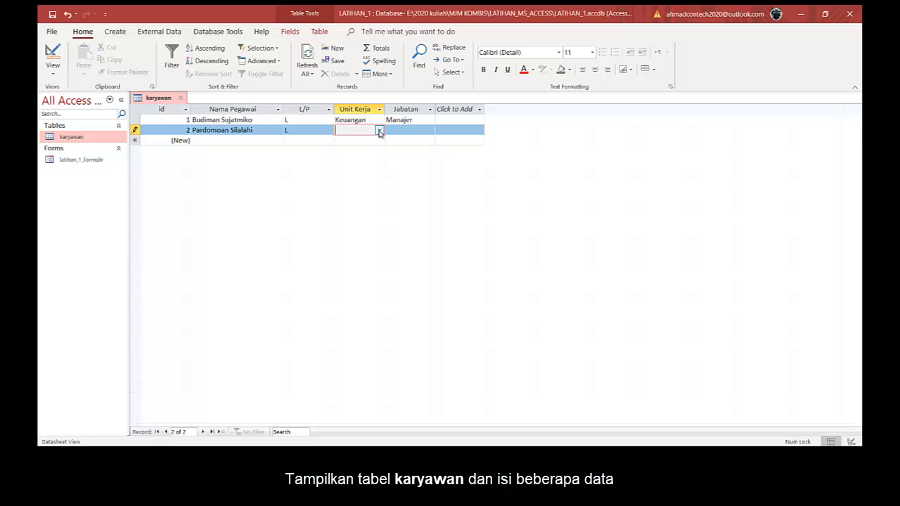
left_click(380, 132)
left_click(359, 149)
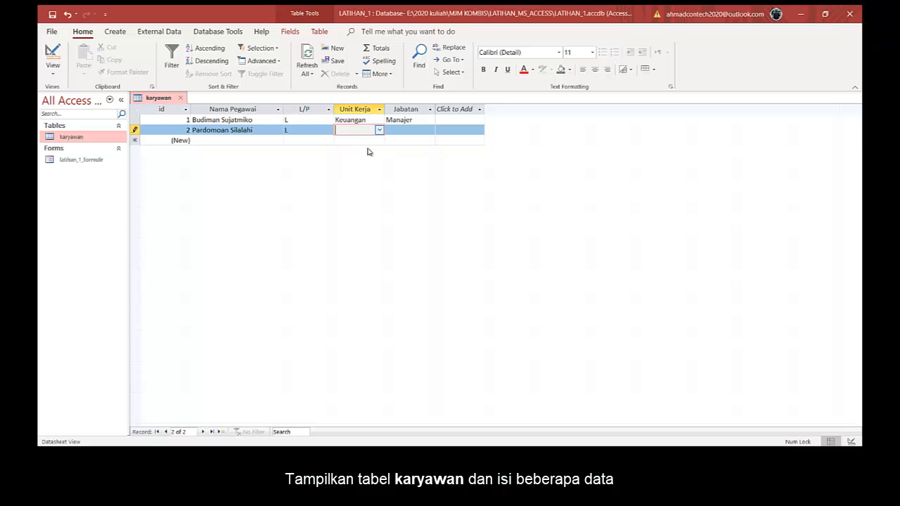
left_click(427, 132)
left_click(429, 131)
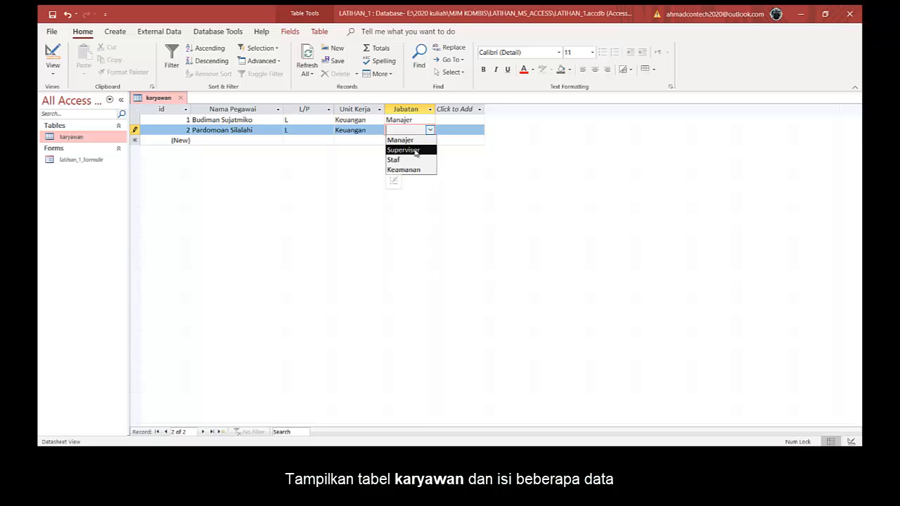
left_click(416, 150)
Step: Start a third record in the karyawan table with the employee's full name and L/P set to P
left_click(243, 140)
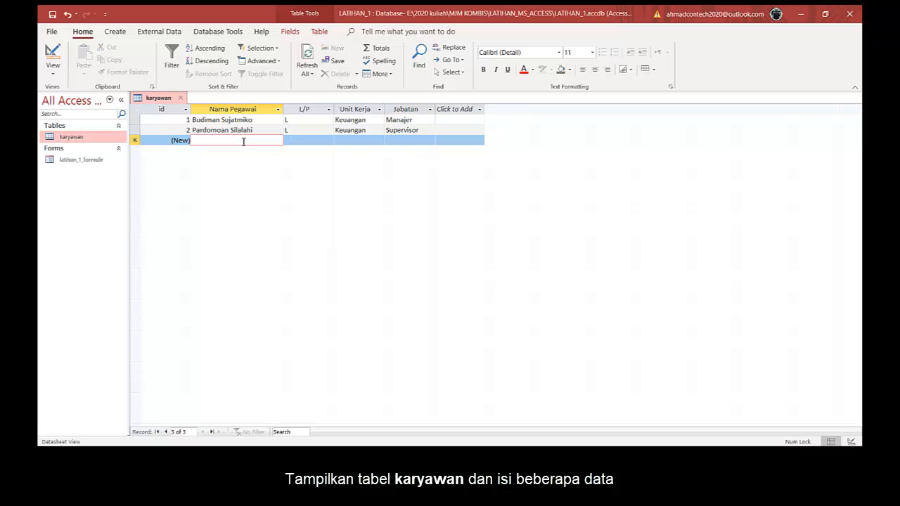
type("Maru")
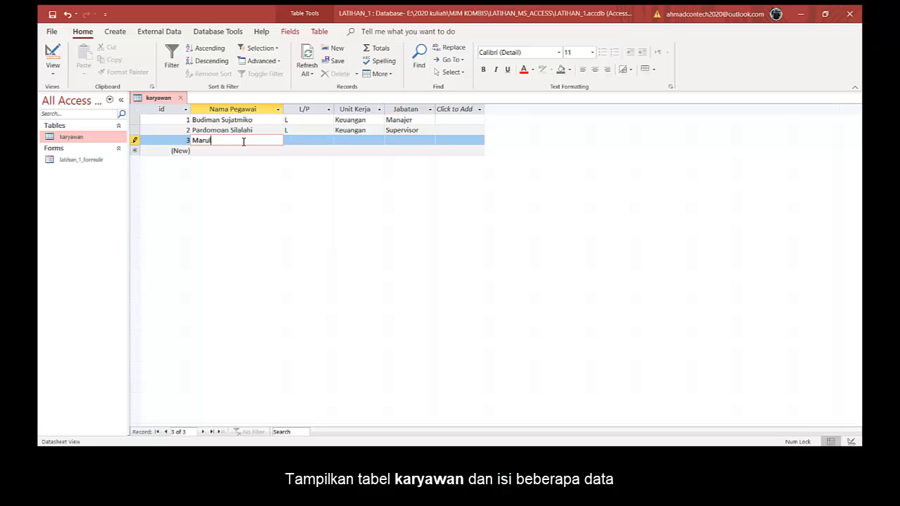
type("li Sitompul")
left_click(330, 140)
left_click(329, 141)
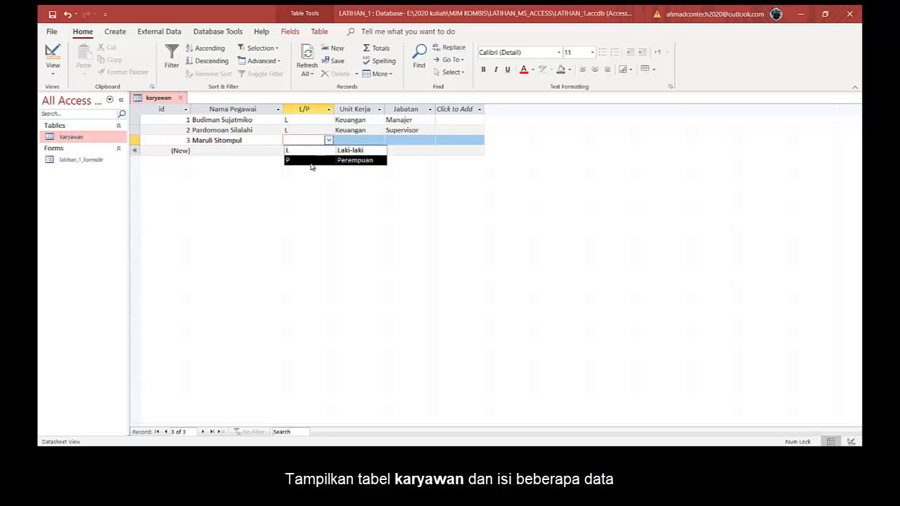
left_click(316, 161)
Step: Set the third record's Unit Kerja to Keuangan and Jabatan to Staf
left_click(374, 140)
left_click(380, 140)
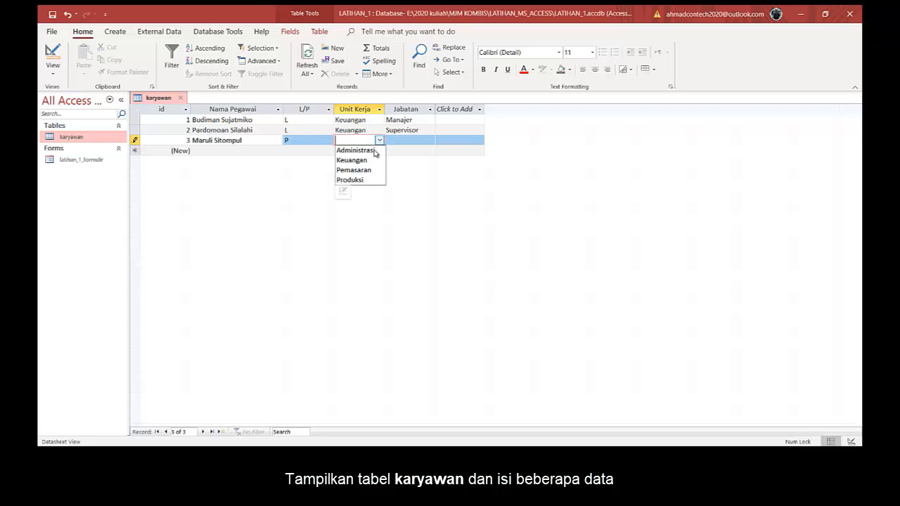
left_click(358, 155)
left_click(416, 140)
left_click(430, 141)
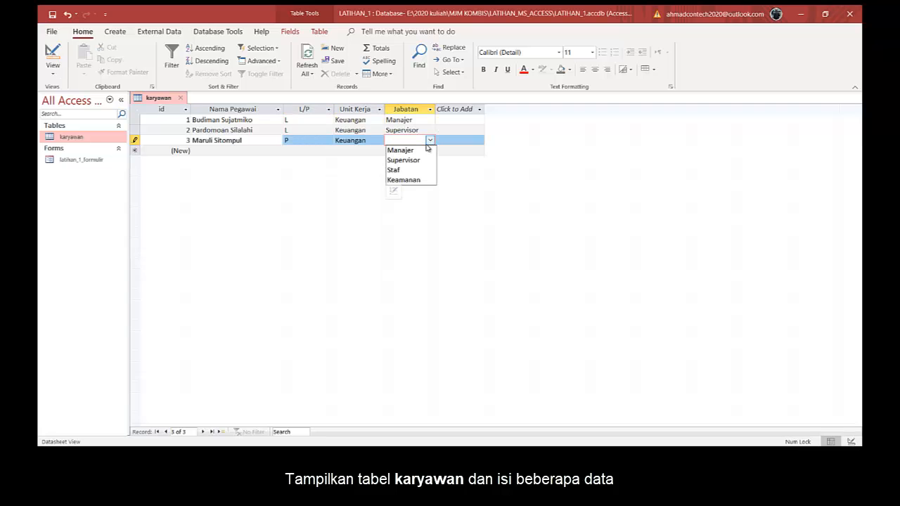
left_click(412, 170)
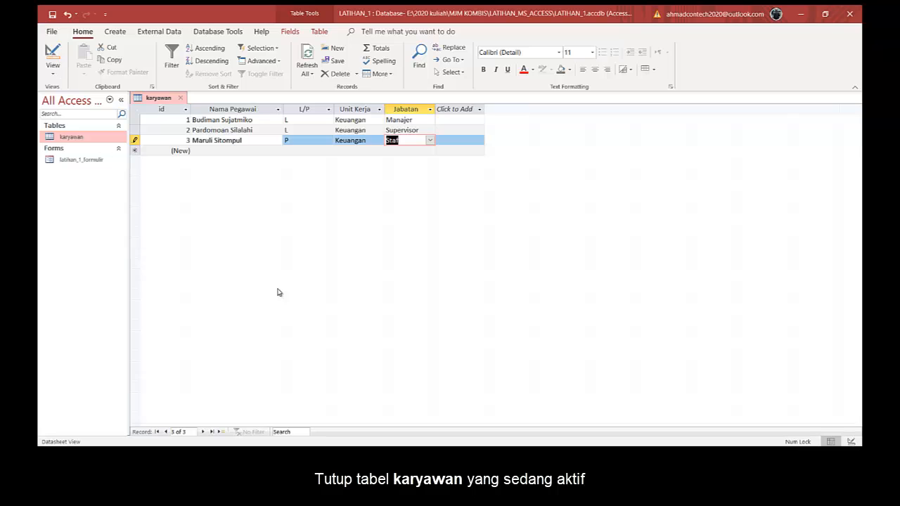
Step: Save and close the karyawan table, and bring up the commands for creating new database objects
left_click(52, 14)
left_click(181, 101)
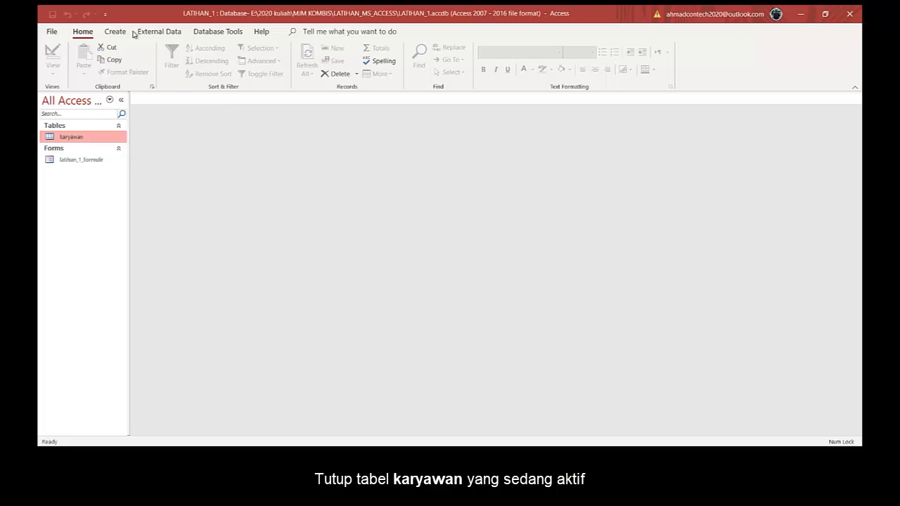
left_click(115, 32)
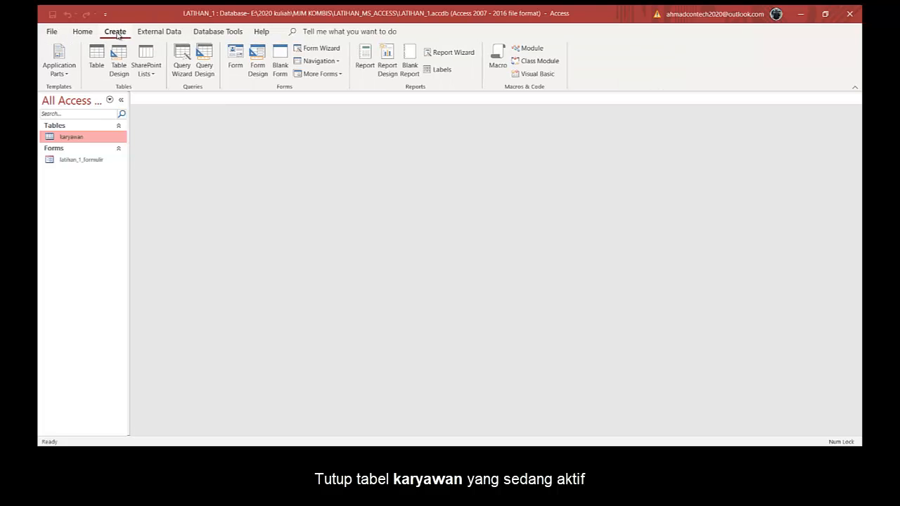
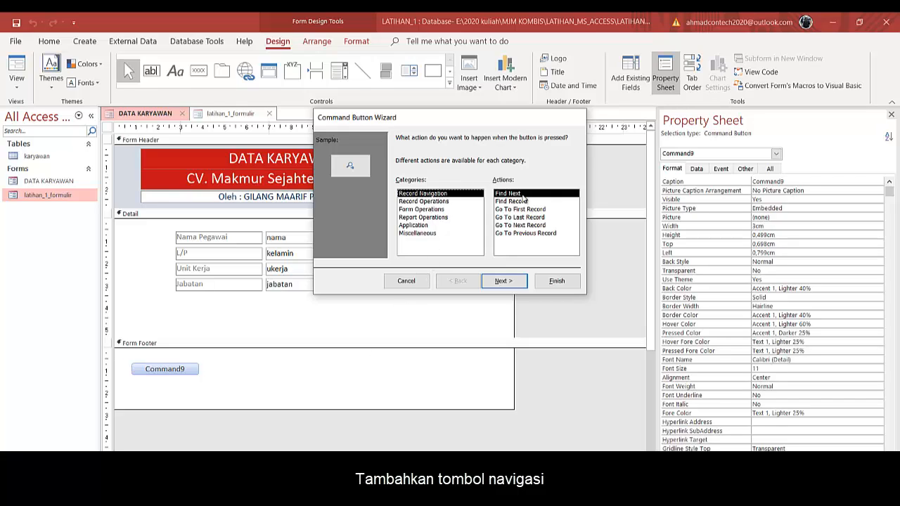
Step: Assign Go To First Record to the new footer button, and add a Go To Next Record button directly beside it
left_click(537, 209)
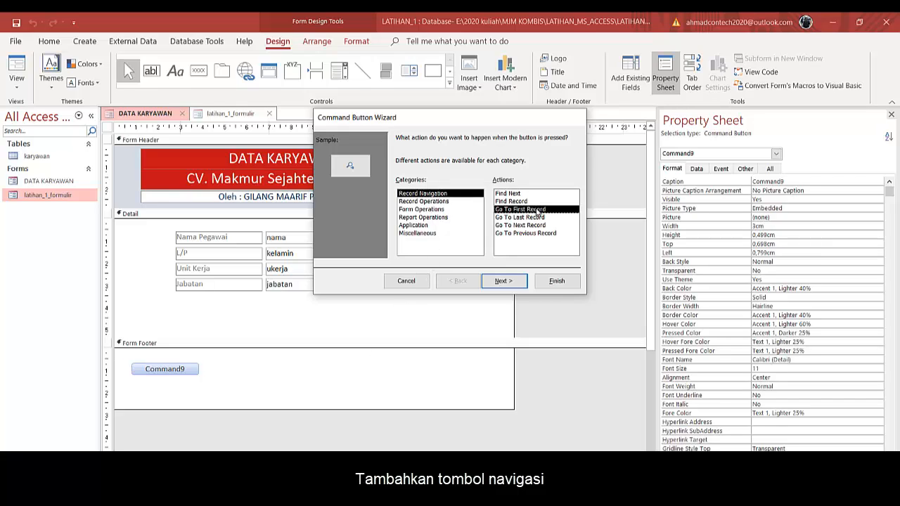
left_click(559, 284)
left_click(198, 70)
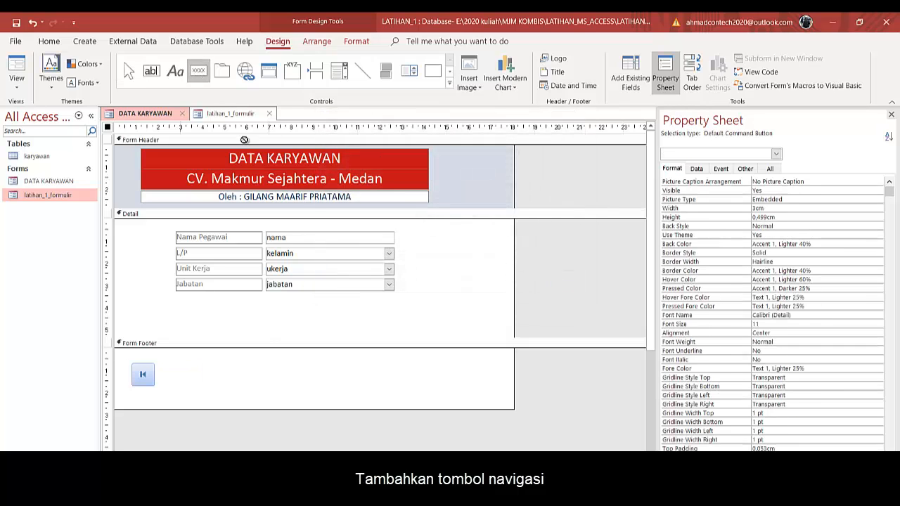
left_click(241, 360)
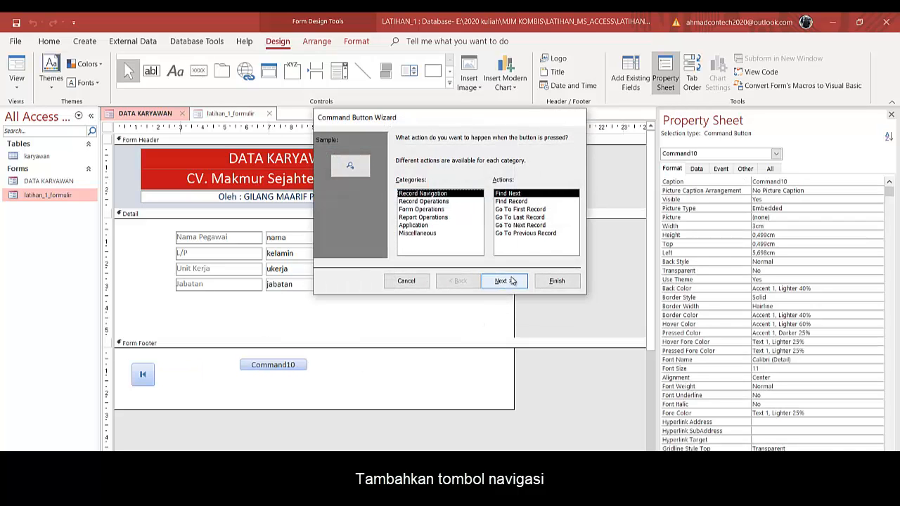
left_click(529, 227)
left_click(556, 280)
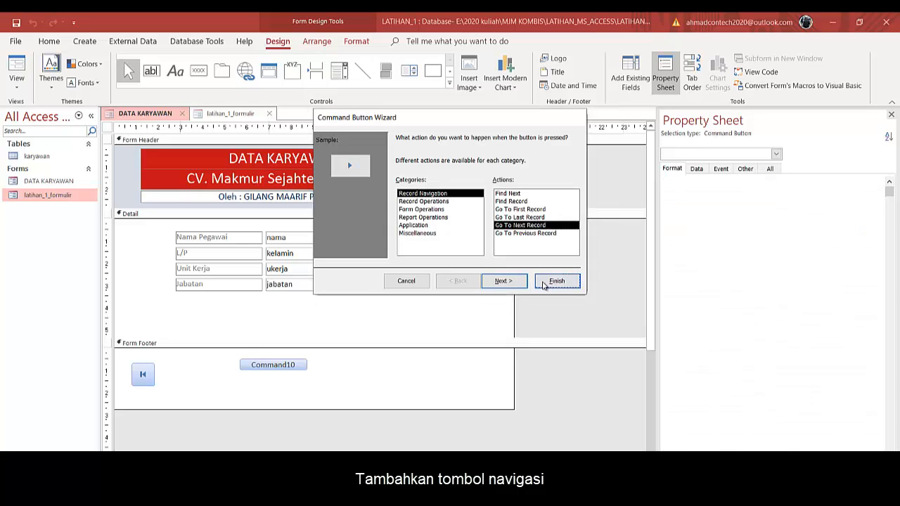
left_click_drag(254, 382, 171, 385)
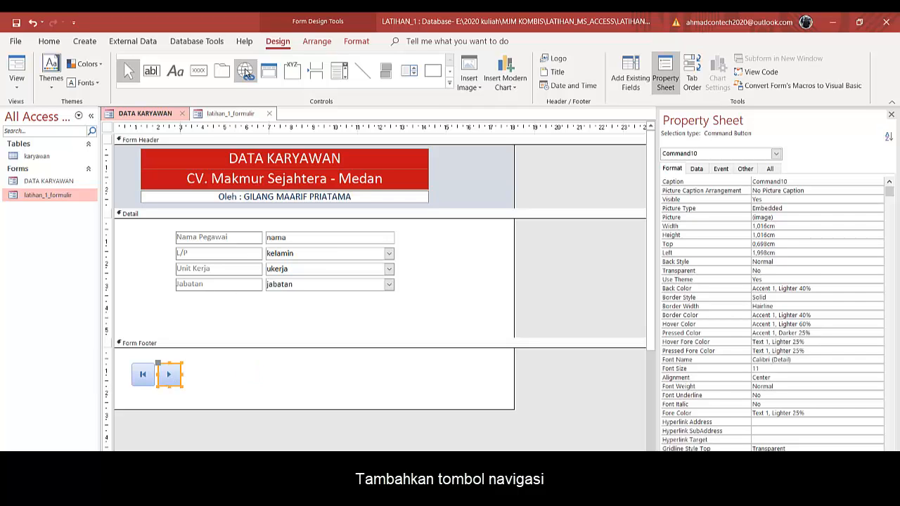
Step: Add a Go To Previous Record command button to the form footer and place it right of the next-record button
left_click(198, 70)
left_click(306, 366)
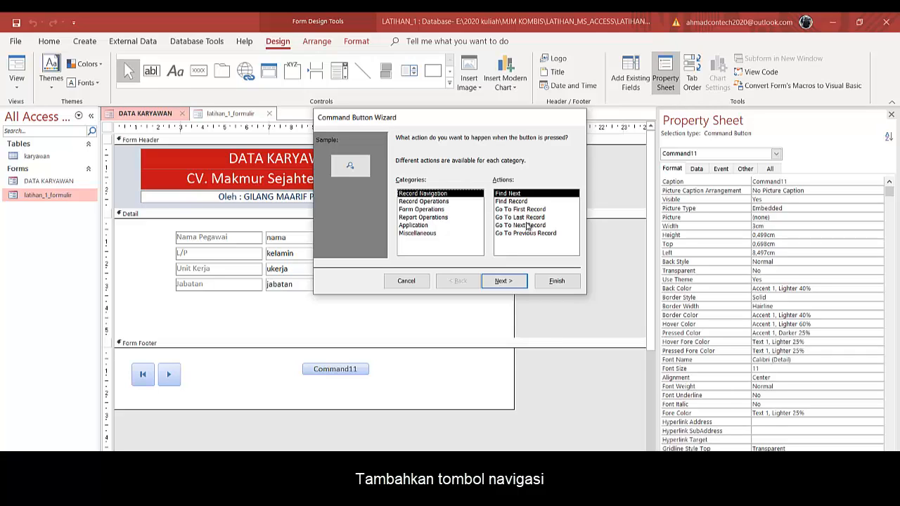
left_click(527, 234)
left_click(557, 281)
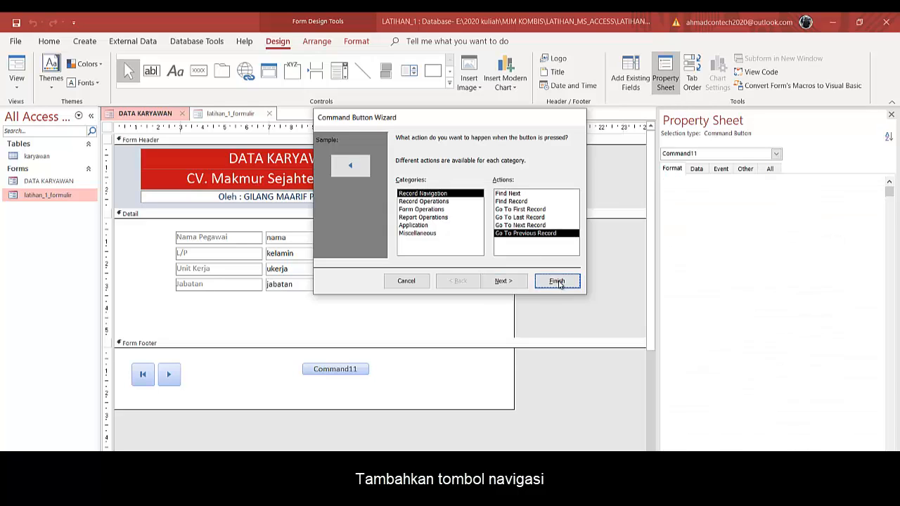
left_click_drag(322, 387, 202, 385)
Step: Add a Go To Last Record command button and place it at the right end of the footer's navigation buttons
left_click(198, 70)
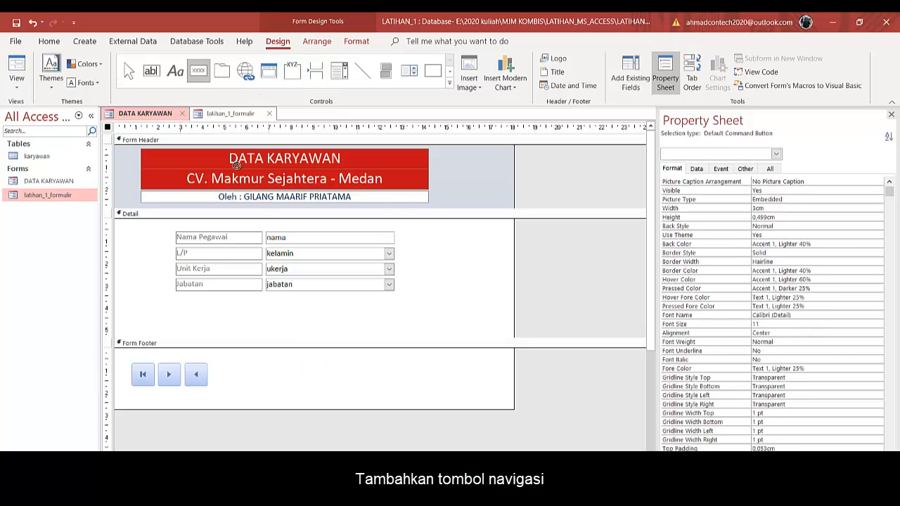
left_click(310, 369)
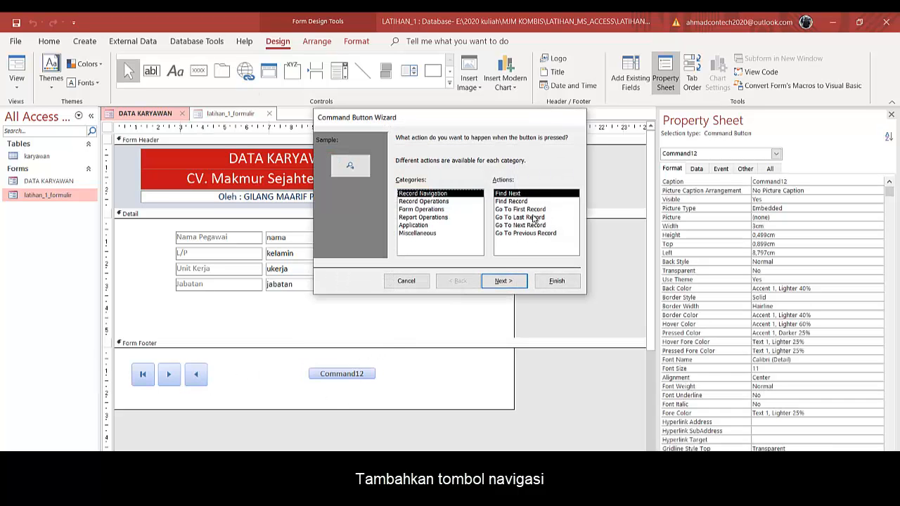
left_click(532, 218)
left_click(566, 282)
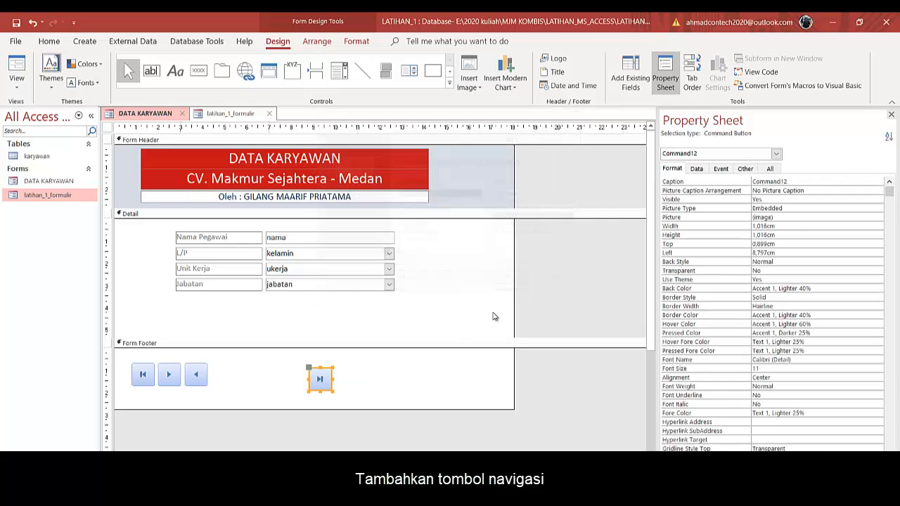
left_click_drag(326, 392, 227, 389)
left_click(259, 386)
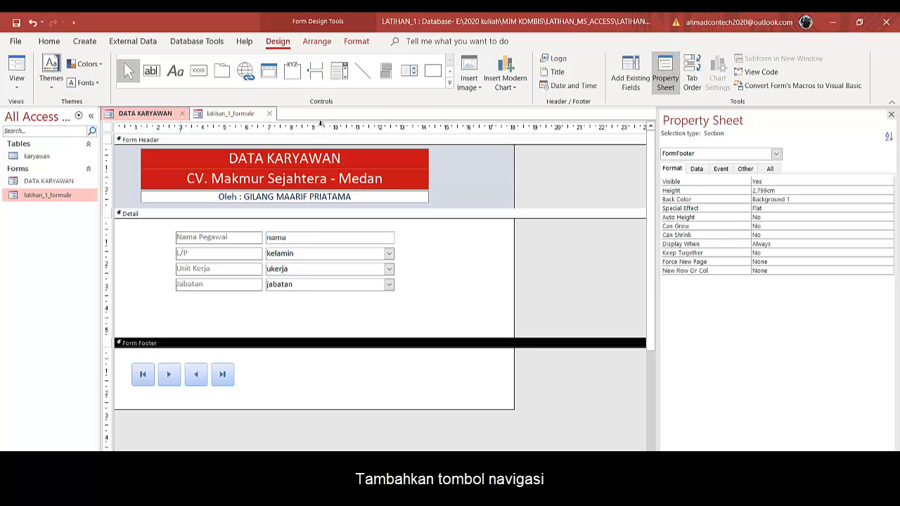
Step: Draw a rectangle about 5.9 by 1.7 cm around the four navigation buttons and fill it with dark blue (#2F3699)
left_click(432, 70)
left_click_drag(121, 357, 252, 394)
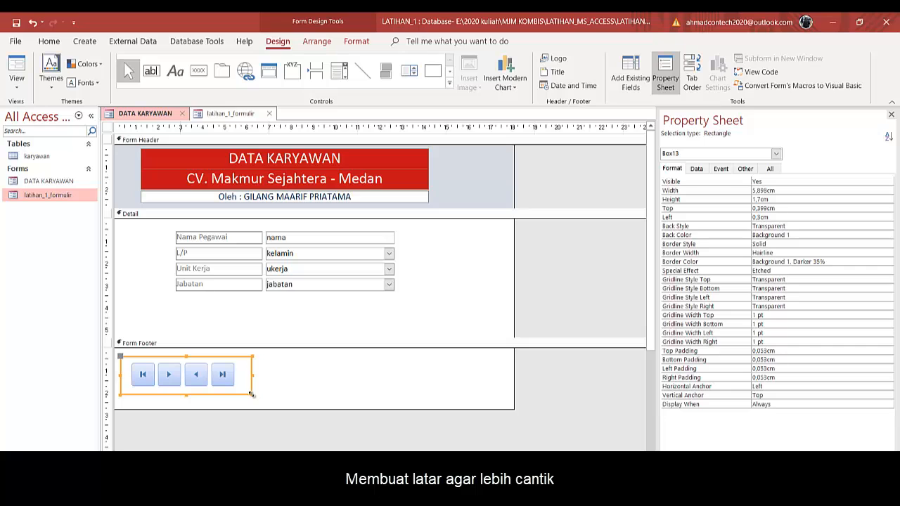
right_click(251, 397)
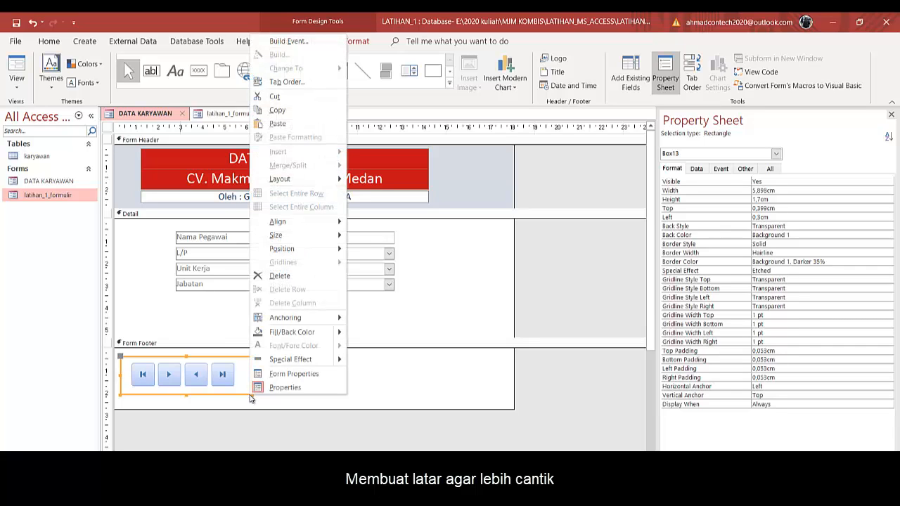
mouse_move(341, 333)
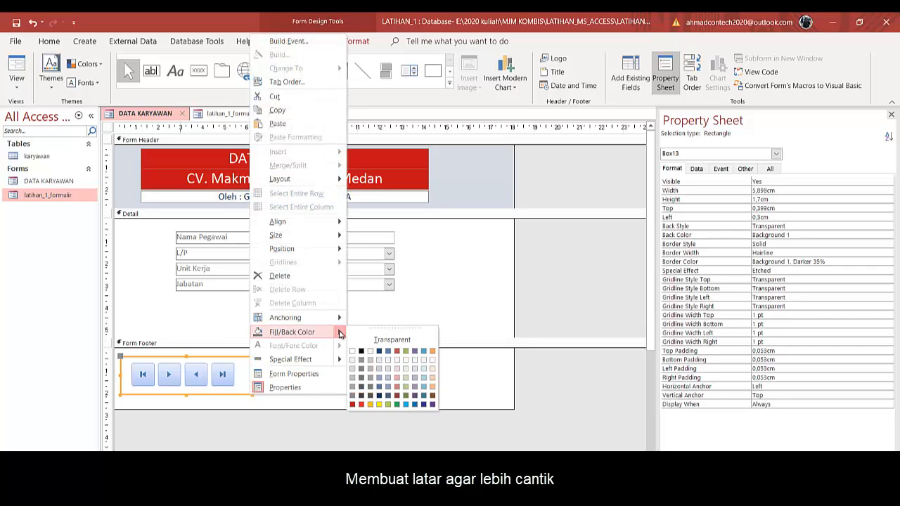
left_click(423, 404)
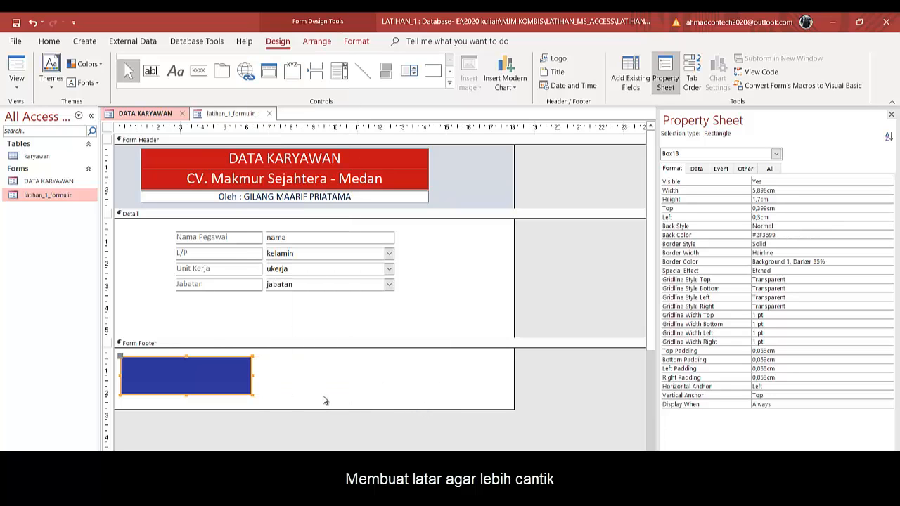
Step: Send the blue rectangle behind the navigation buttons and narrow it to about 5.7 cm
right_click(252, 388)
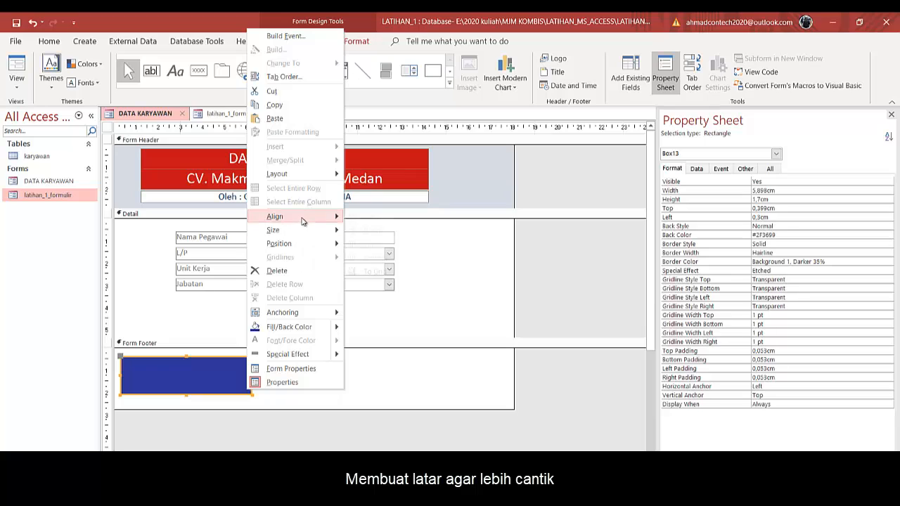
mouse_move(303, 222)
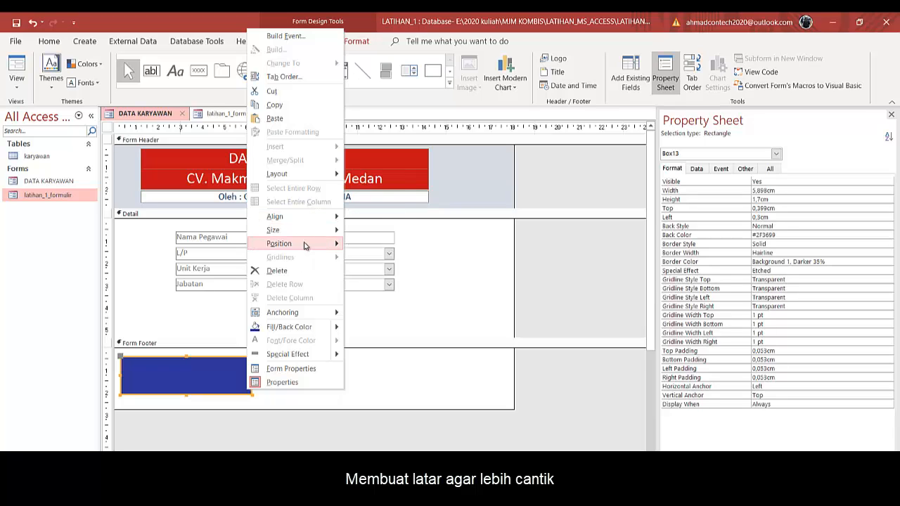
mouse_move(317, 244)
left_click(384, 258)
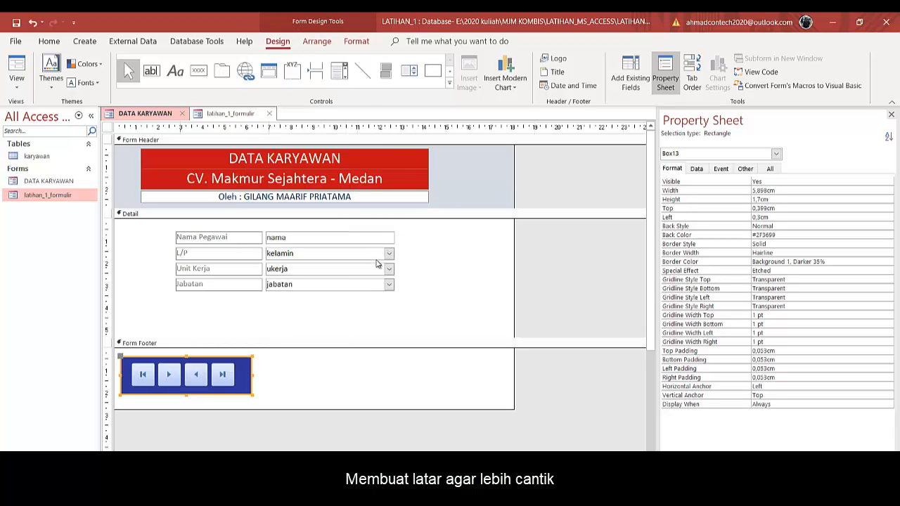
left_click(280, 377)
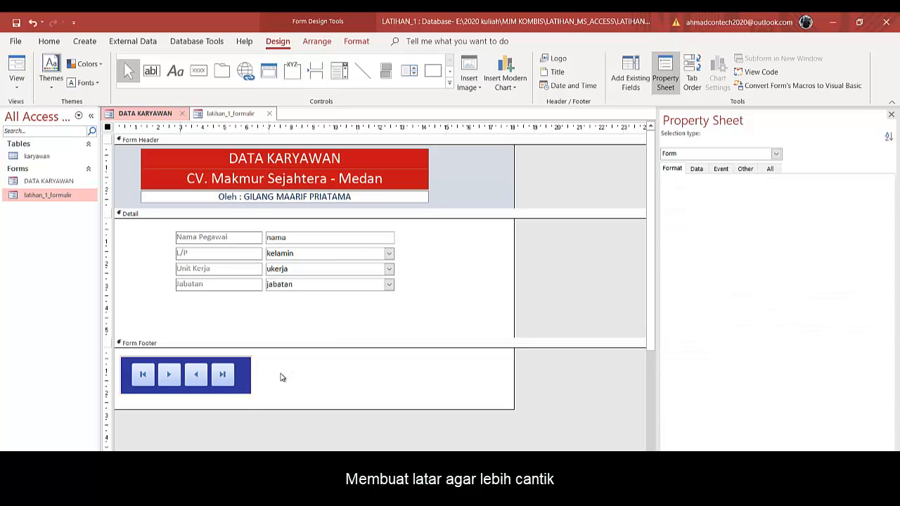
left_click(247, 374)
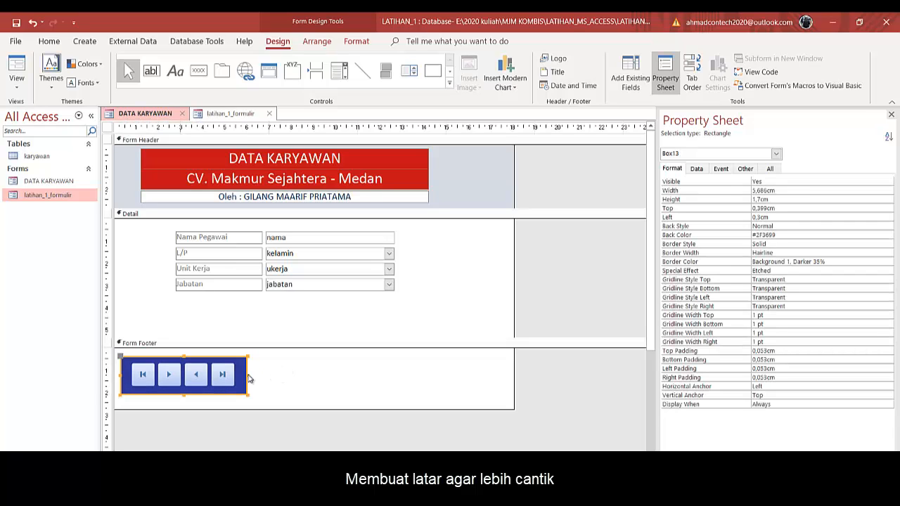
left_click(261, 378)
Step: Add an Add New Record command button with the Pencil (Edit) picture to the footer, just right of the blue rectangle
left_click(198, 71)
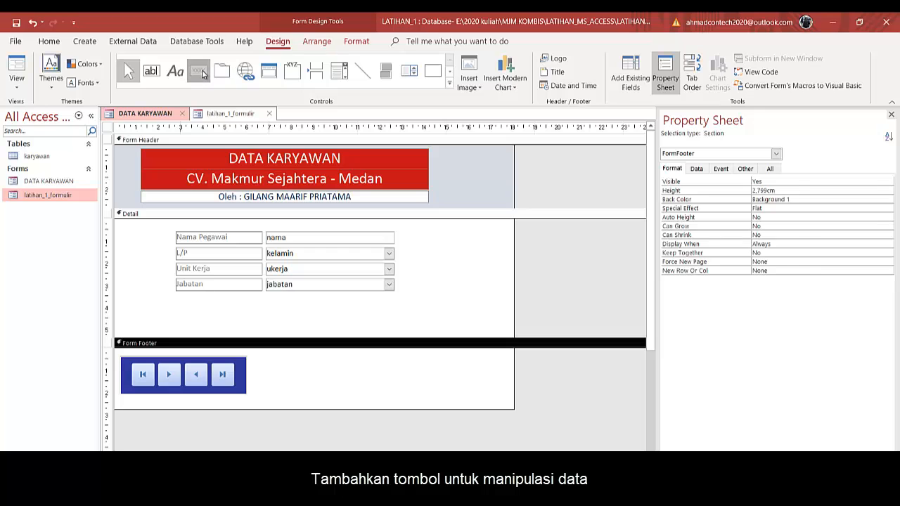
left_click(273, 359)
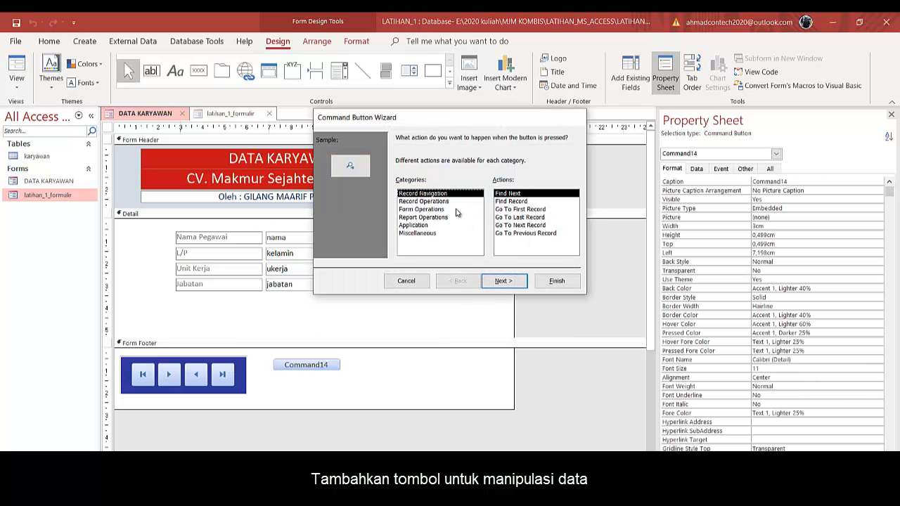
left_click(429, 201)
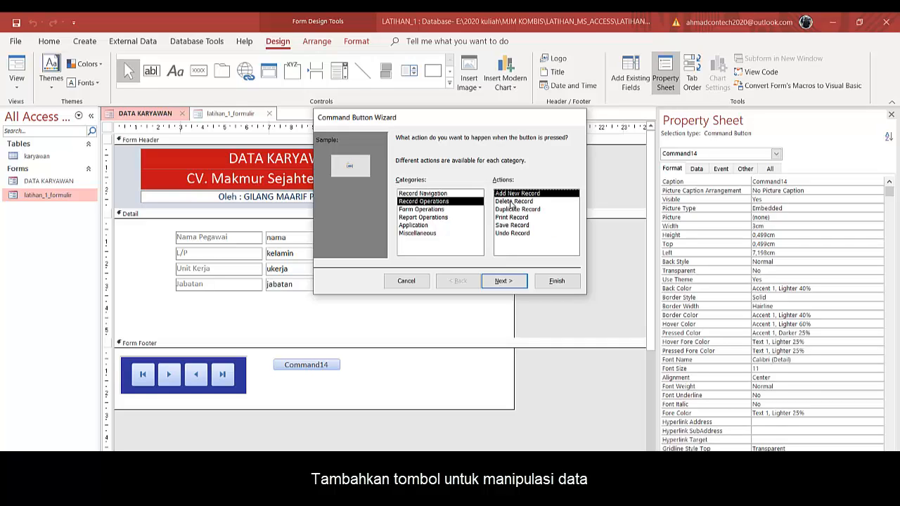
left_click(509, 283)
left_click(452, 209)
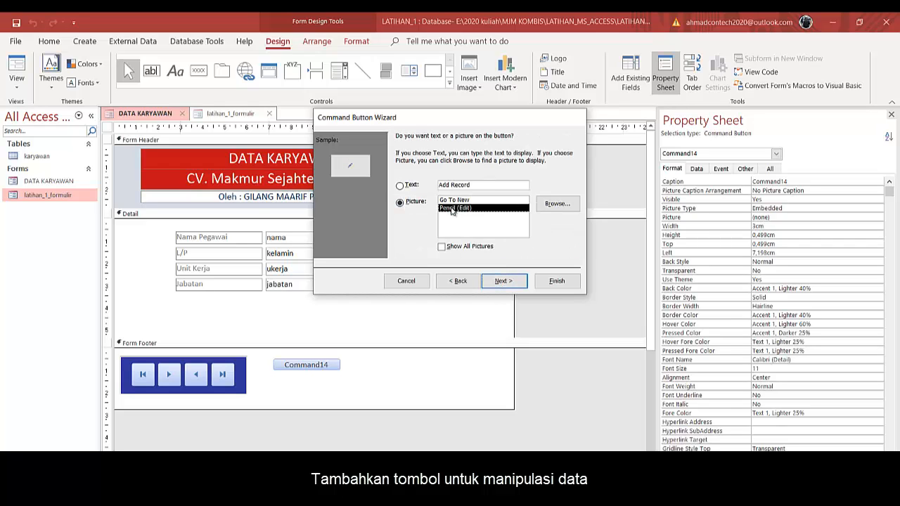
left_click(556, 281)
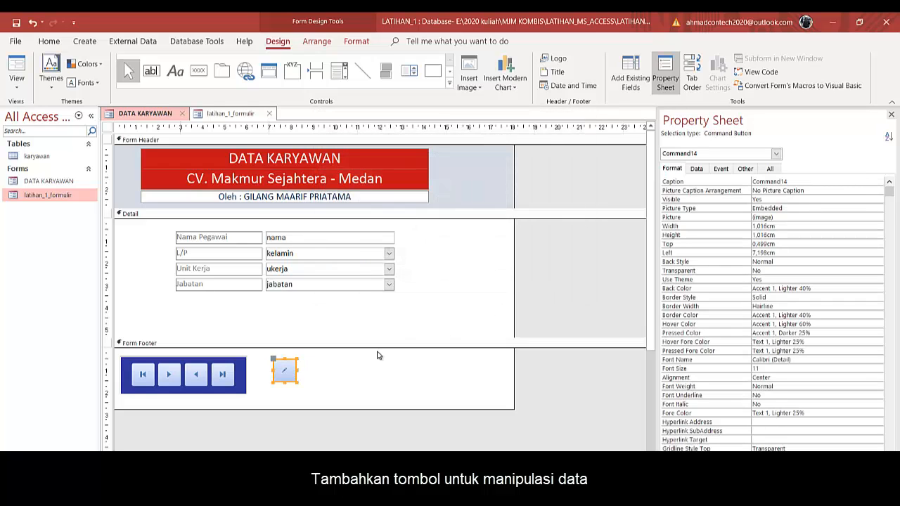
left_click_drag(295, 381, 280, 384)
Step: Add a Save Record command button with the Save Record picture to the footer, directly right of the pencil button
left_click(198, 71)
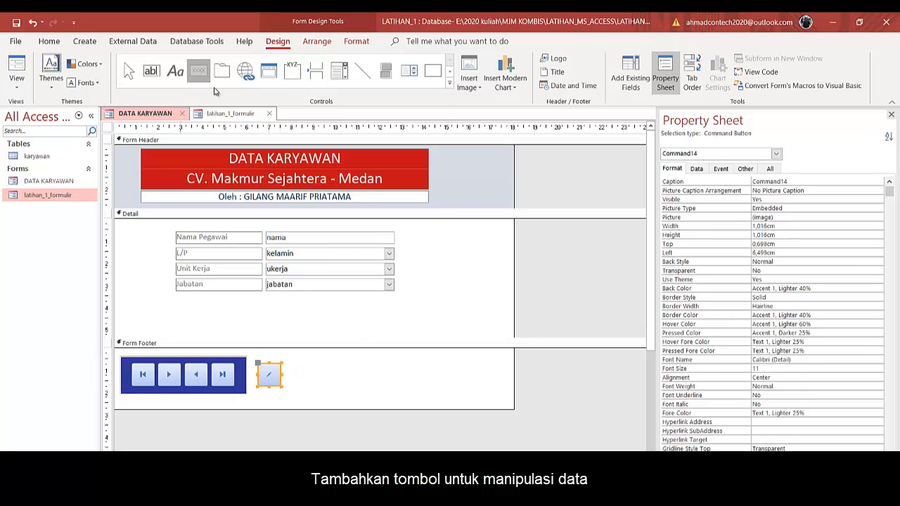
left_click_drag(397, 377, 328, 366)
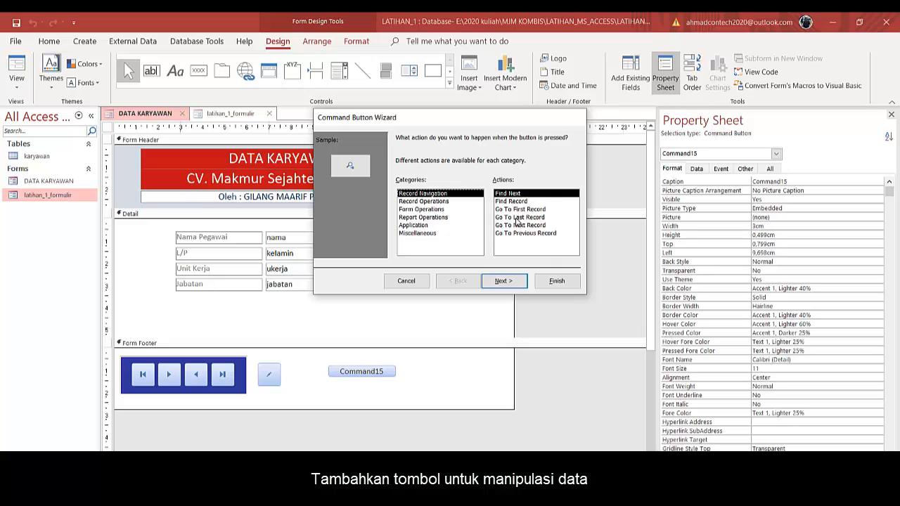
left_click(445, 202)
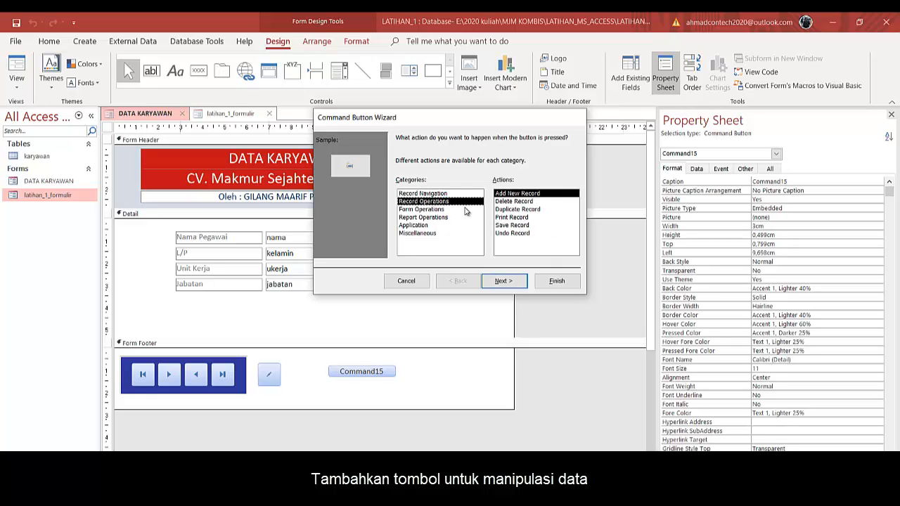
left_click(509, 226)
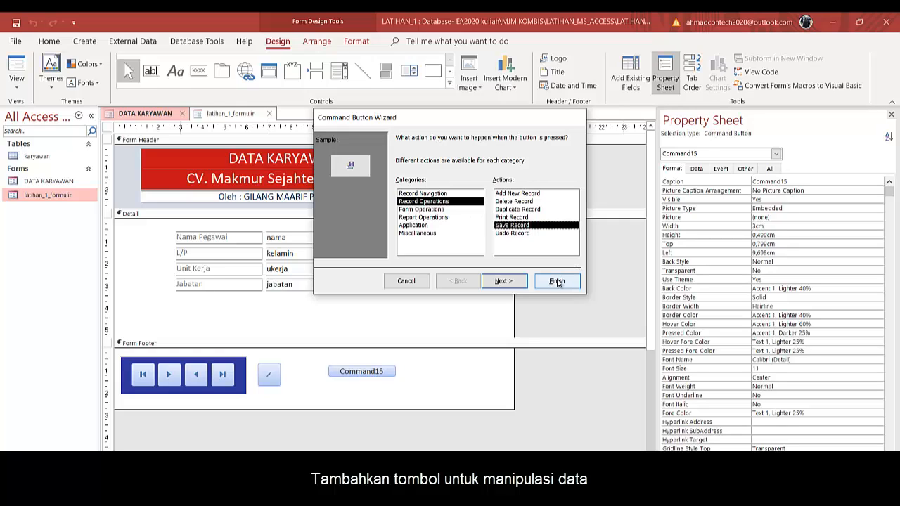
left_click(503, 280)
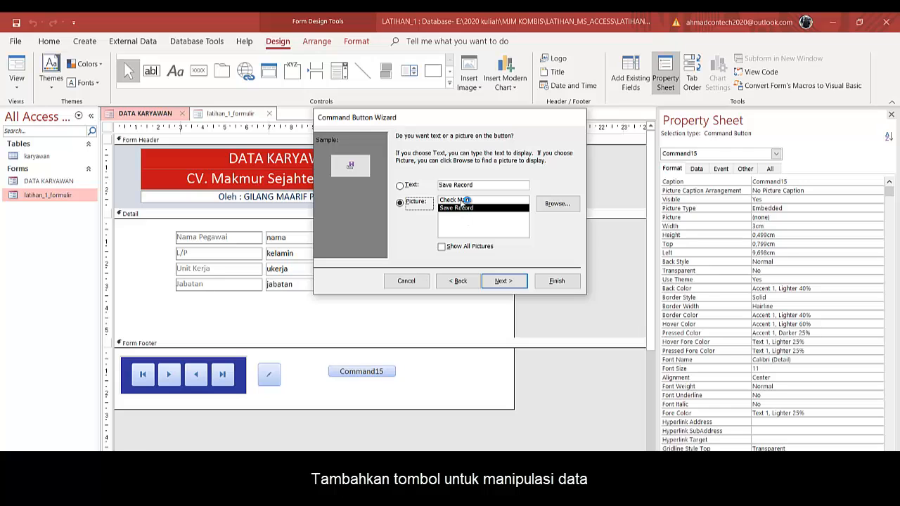
left_click(466, 200)
left_click(461, 208)
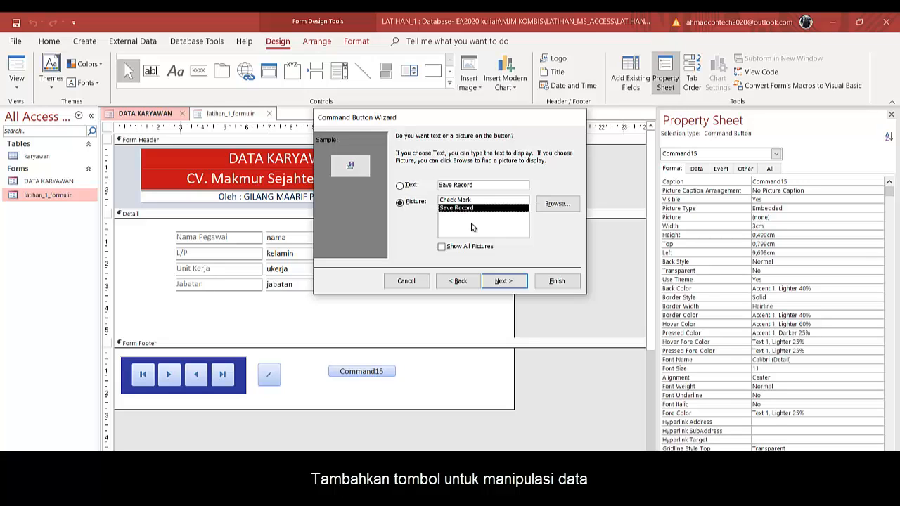
left_click(557, 281)
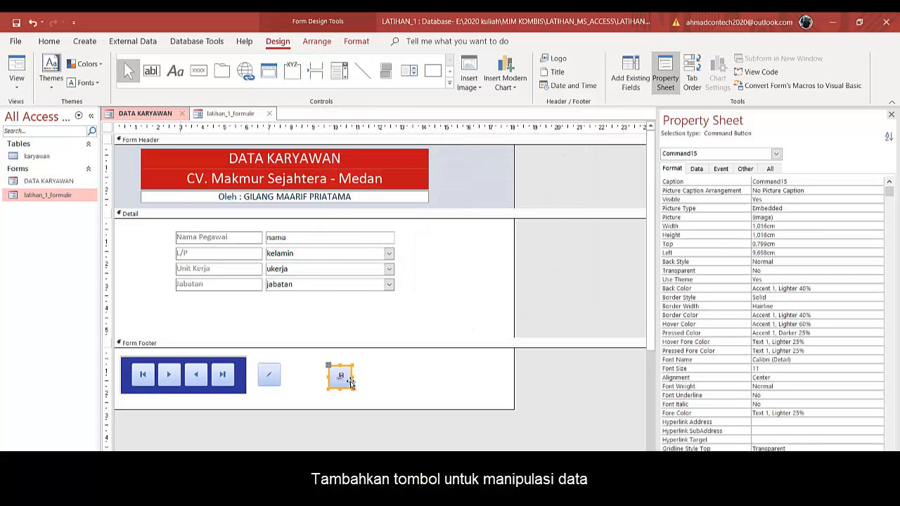
left_click_drag(351, 381, 307, 380)
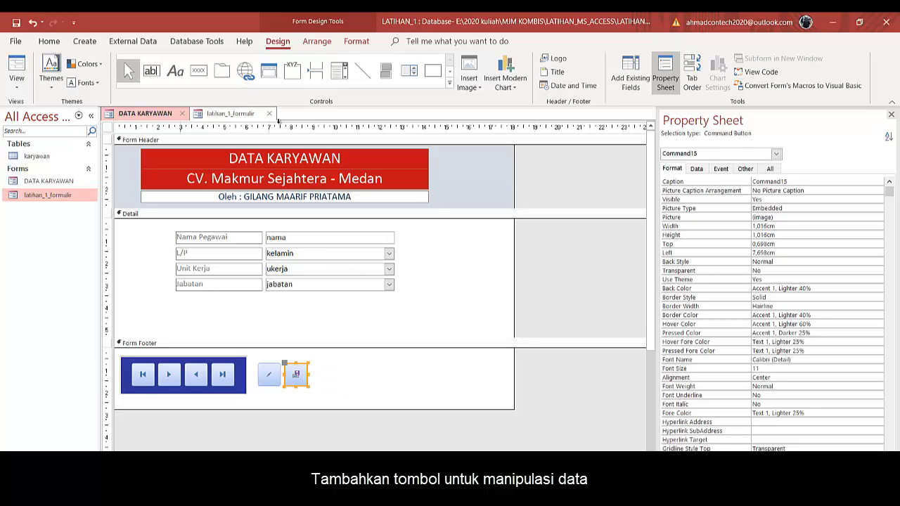
Step: Add a Delete Record command button with its default picture to the footer, directly right of the Save Record button
left_click(198, 70)
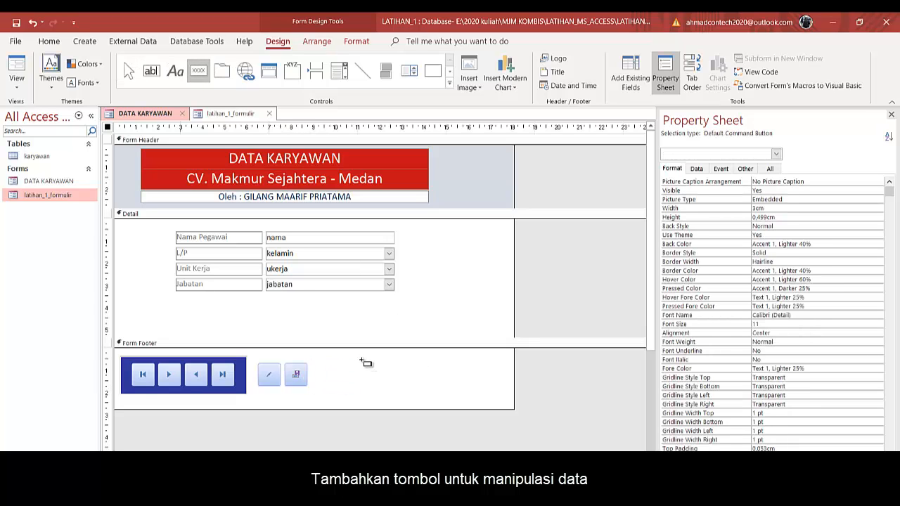
left_click_drag(361, 359, 428, 371)
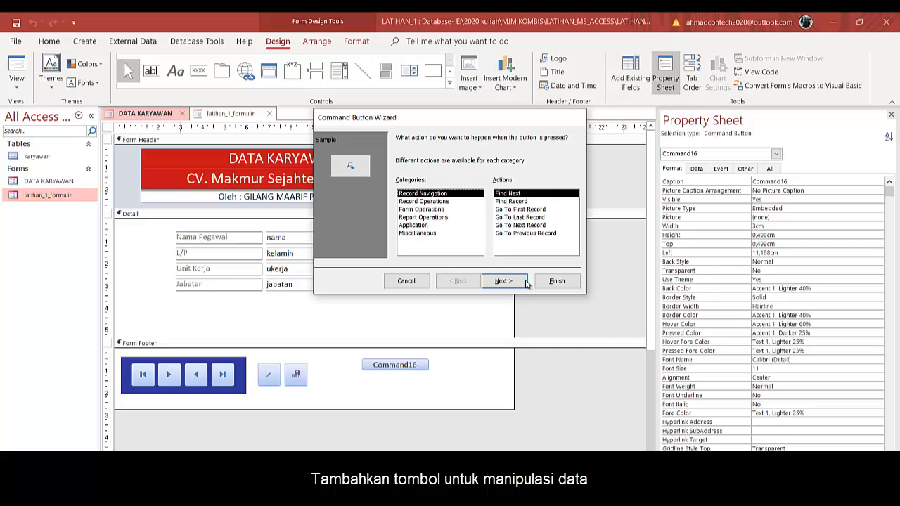
left_click(436, 202)
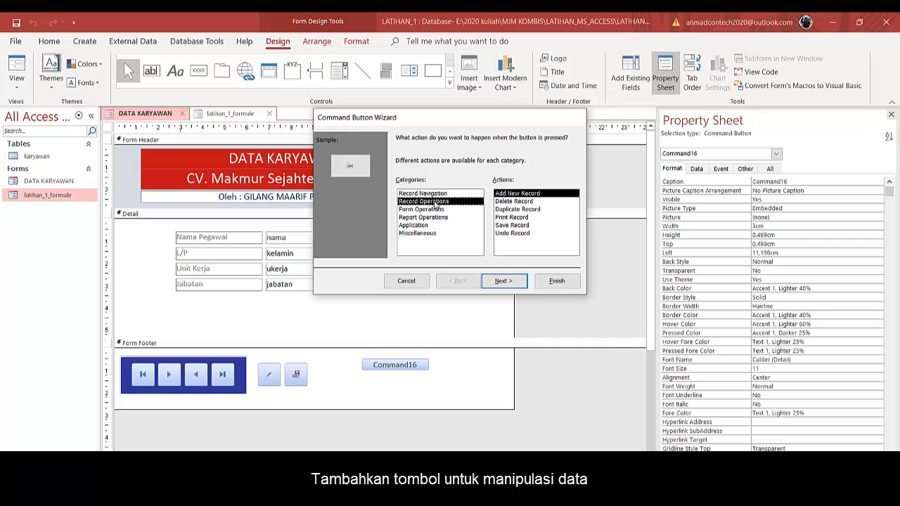
left_click(515, 202)
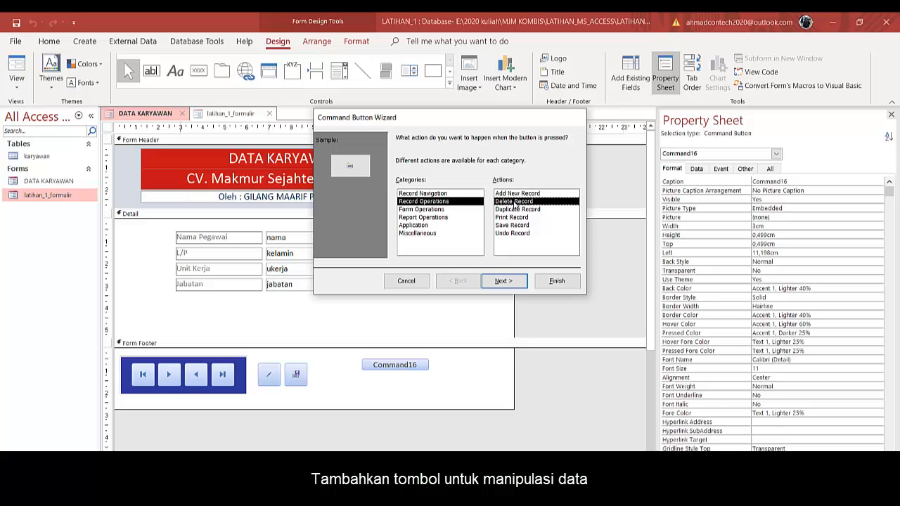
left_click(556, 282)
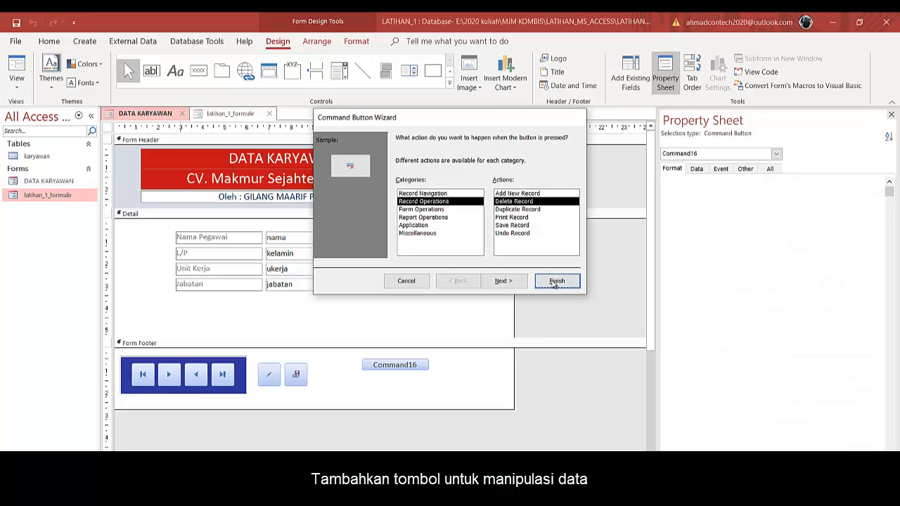
left_click_drag(384, 379, 335, 383)
Step: Add an Undo Record command button with its default picture to the footer, directly right of the Delete Record button
left_click(198, 71)
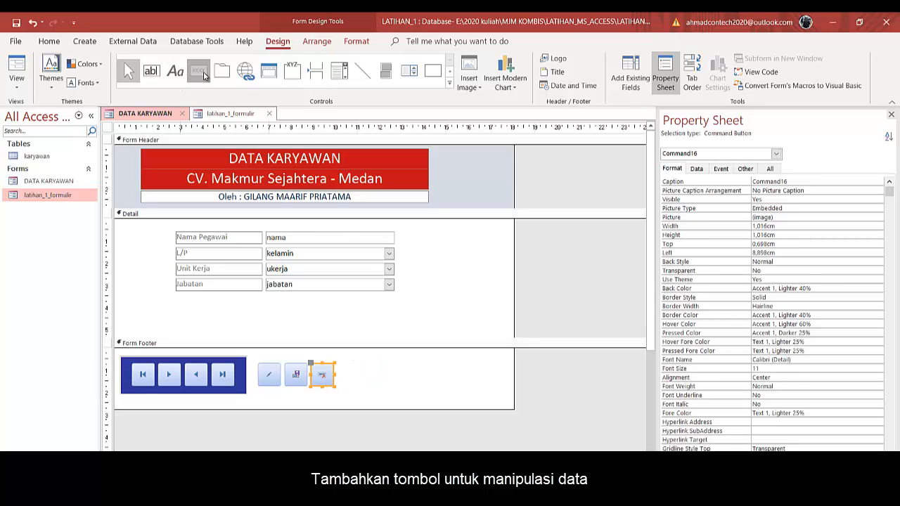
left_click(377, 360)
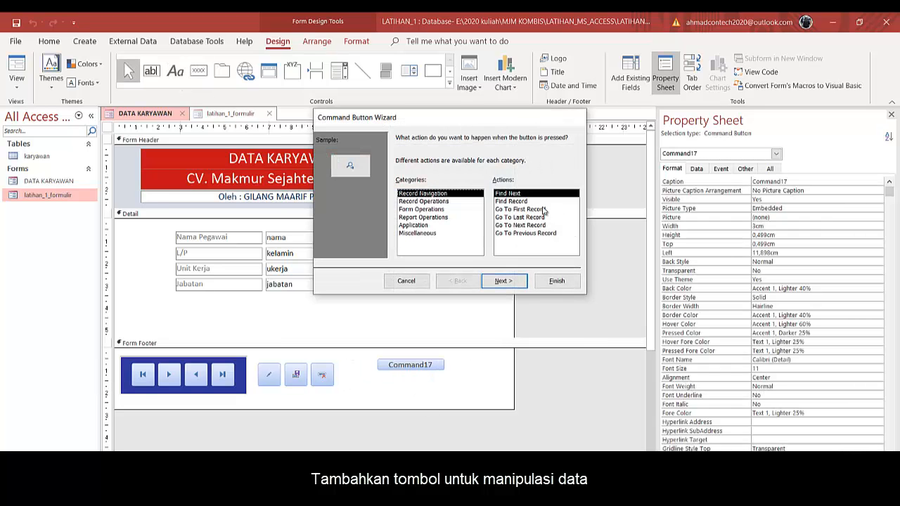
left_click(415, 201)
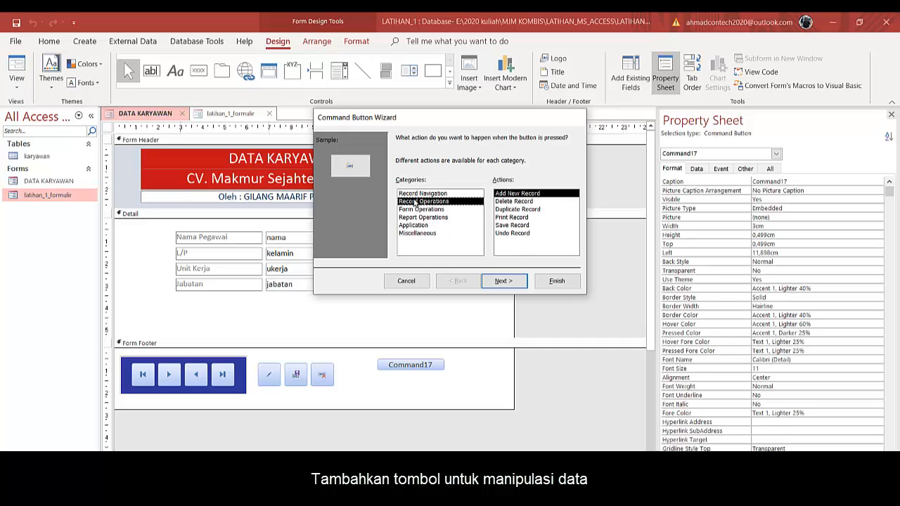
left_click(512, 232)
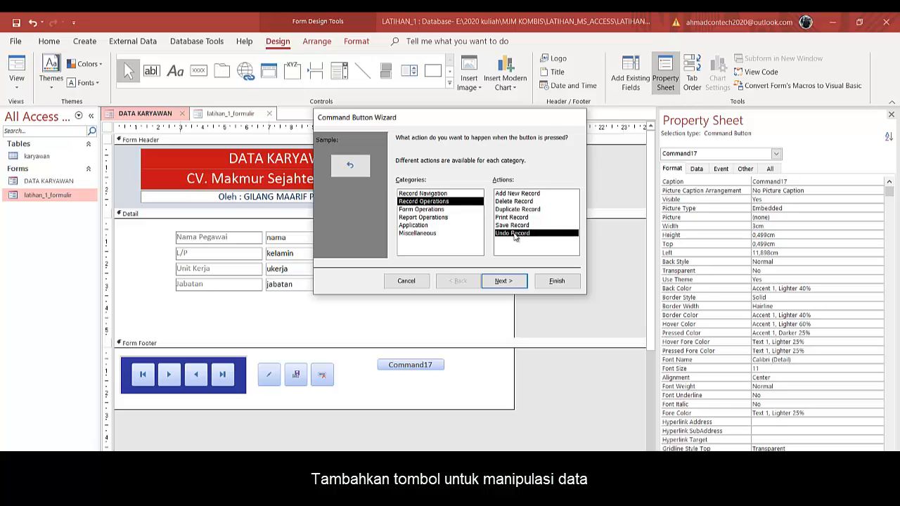
left_click(556, 281)
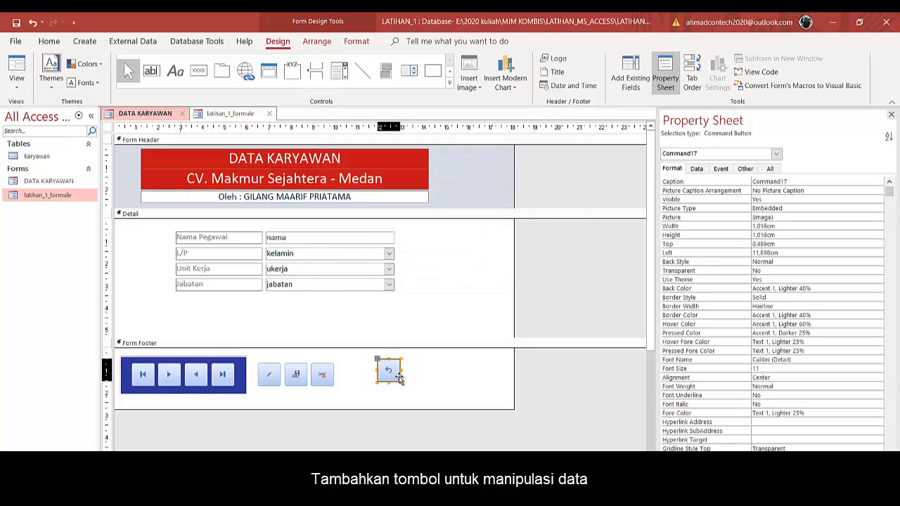
left_click_drag(398, 379, 360, 383)
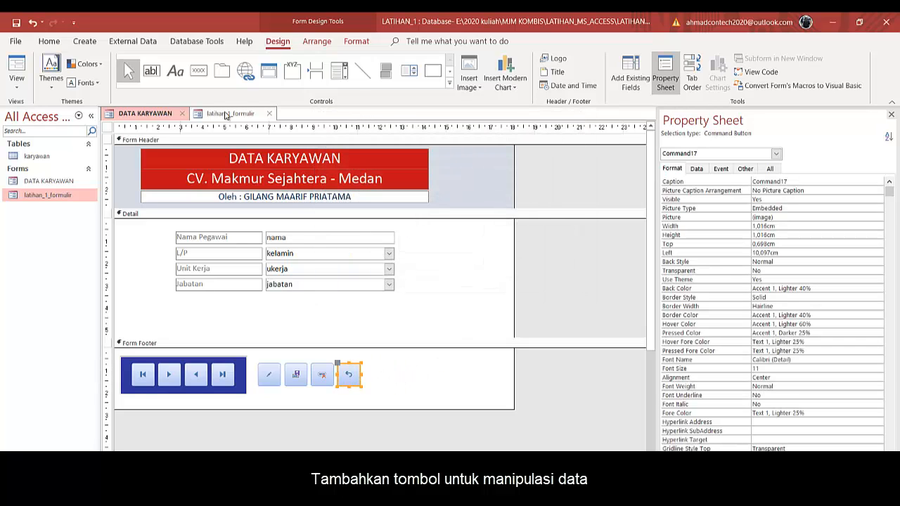
Step: Add a Close Form command button with the Stop picture near the footer's right end and widen it to about 2.1 cm
left_click(198, 70)
left_click(408, 365)
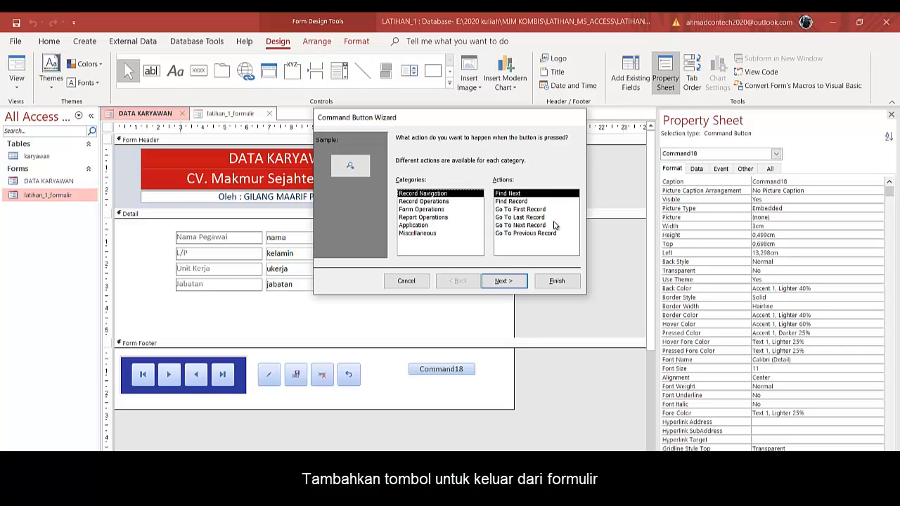
left_click(434, 201)
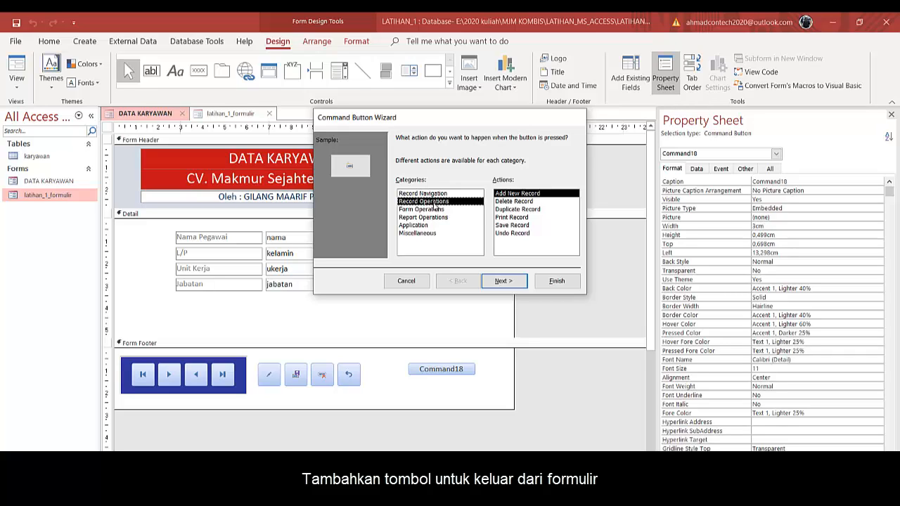
left_click(434, 209)
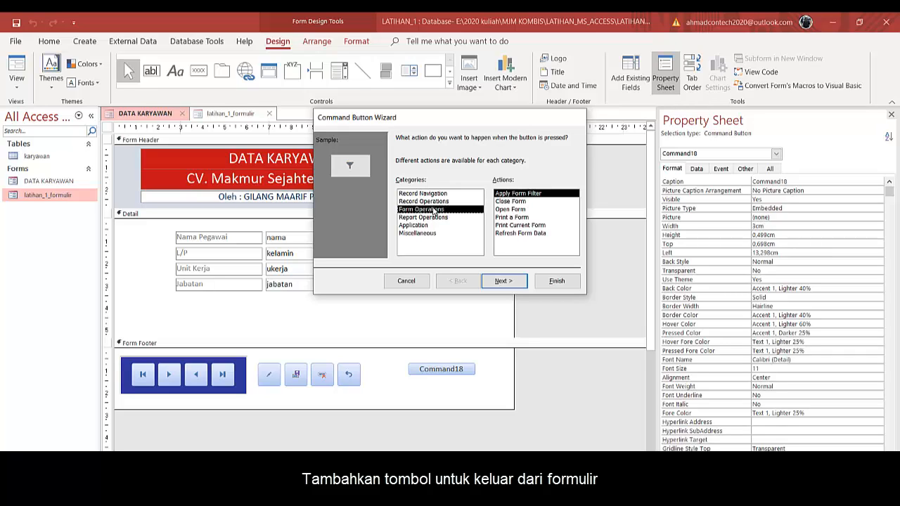
left_click(517, 202)
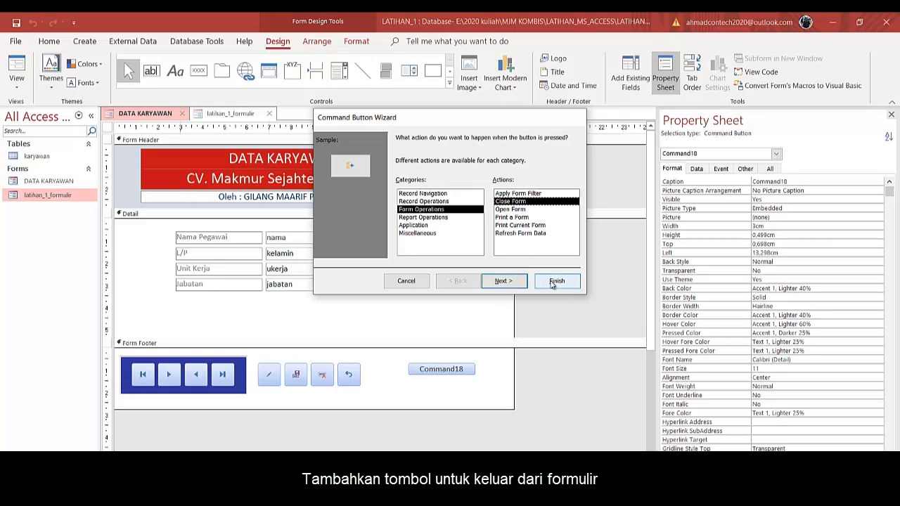
left_click(502, 281)
left_click(447, 208)
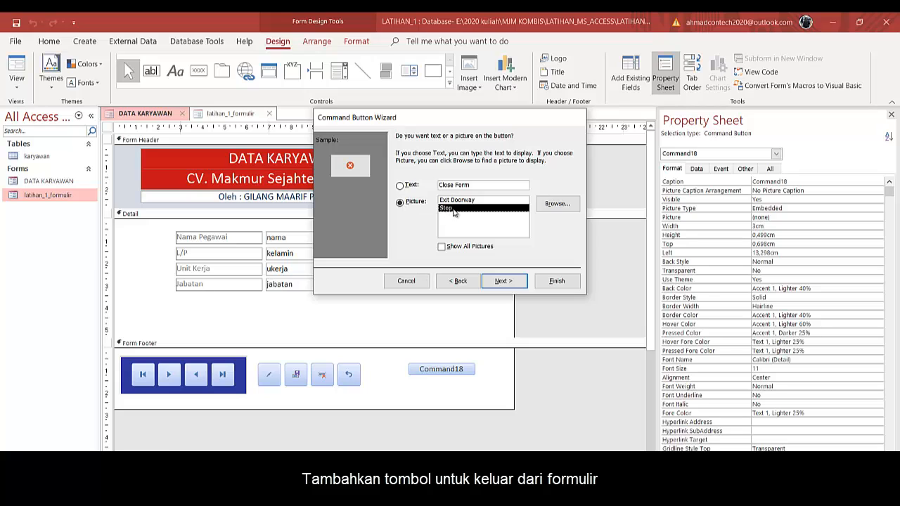
left_click(551, 281)
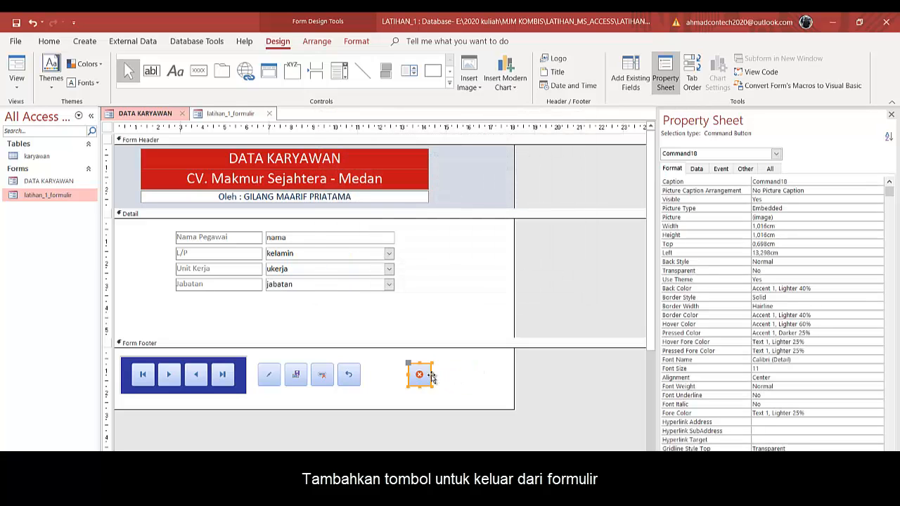
left_click_drag(432, 374, 457, 374)
Step: Narrow the form to about 15.5 cm and shift the Close Form button left to about 12.6 cm from the form's left edge
left_click(474, 331)
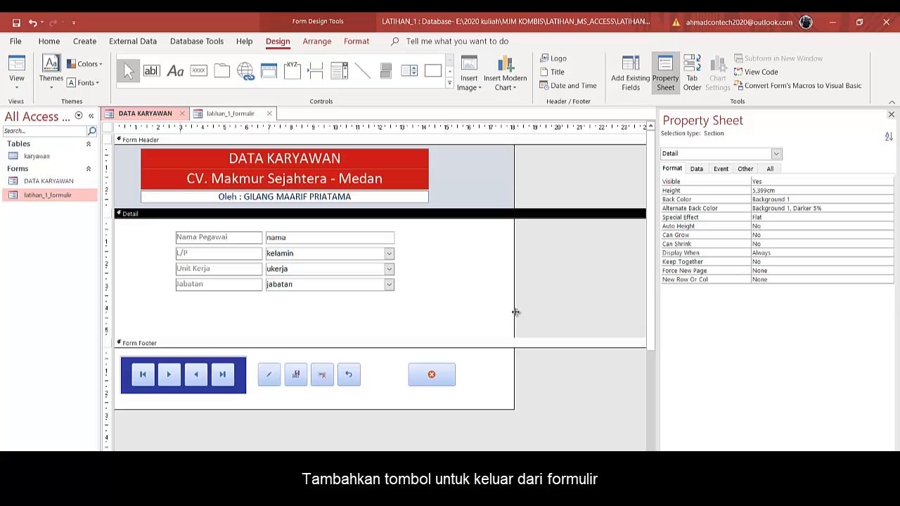
left_click_drag(514, 312, 467, 322)
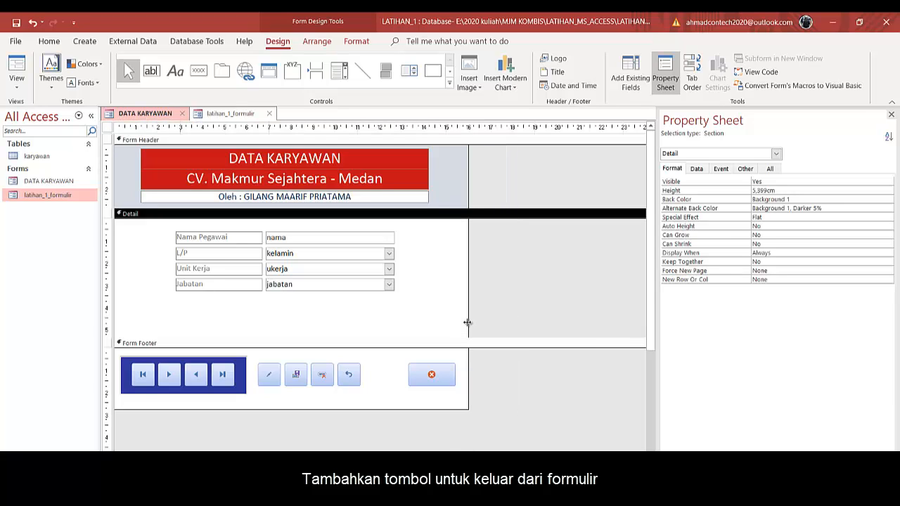
left_click_drag(450, 377, 435, 378)
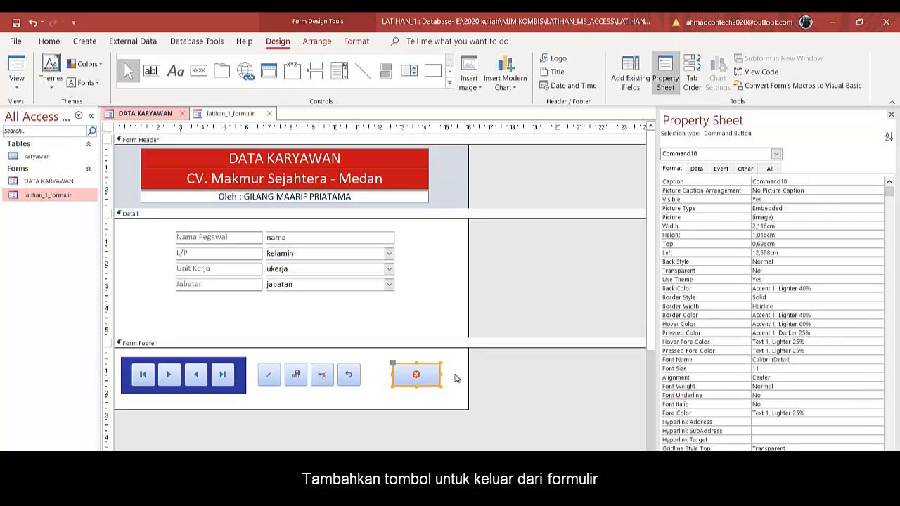
left_click_drag(468, 316, 456, 318)
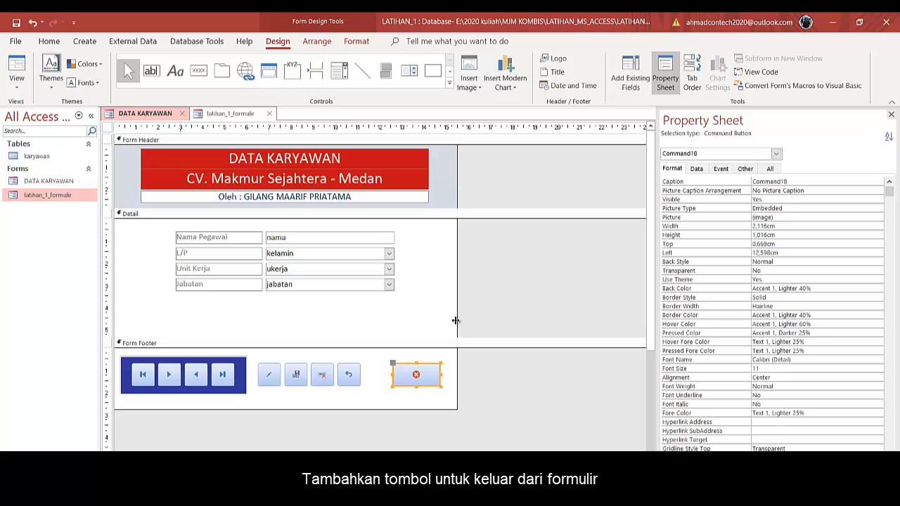